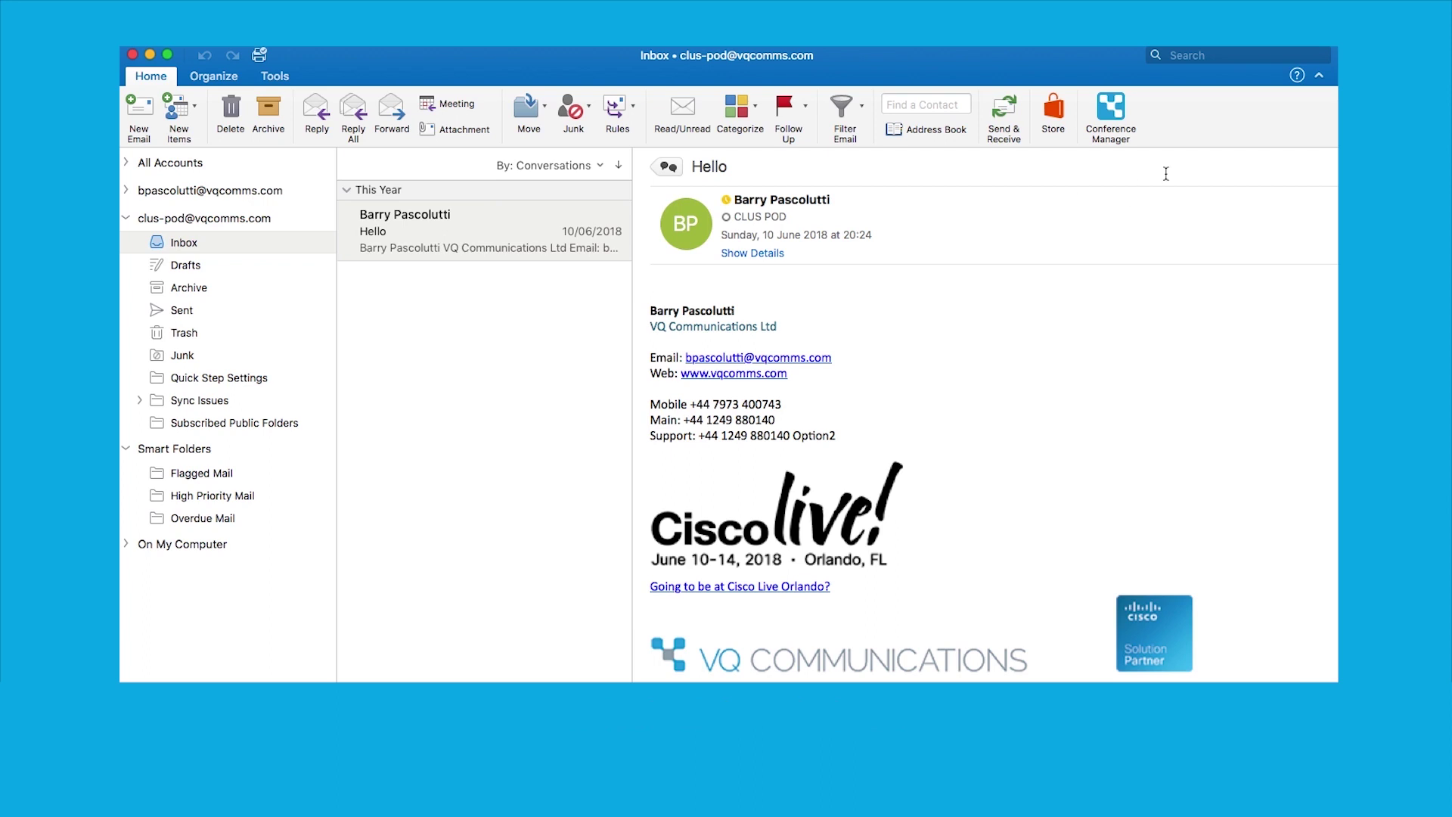
# Open the VQ Conference Manager add-in and sign in by pasting the account username and password.
pyautogui.click(1111, 109)
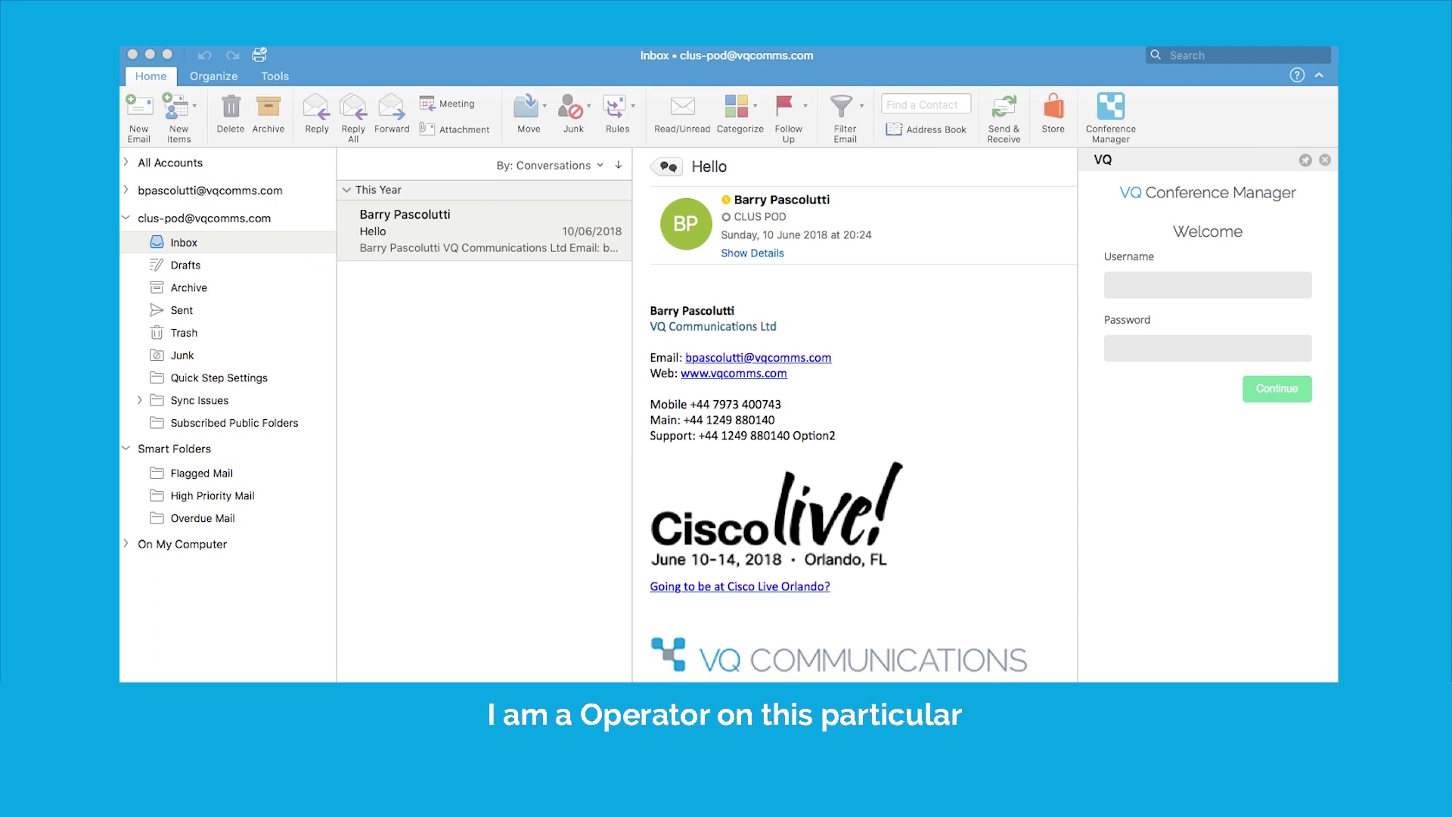
pyautogui.click(1165, 288)
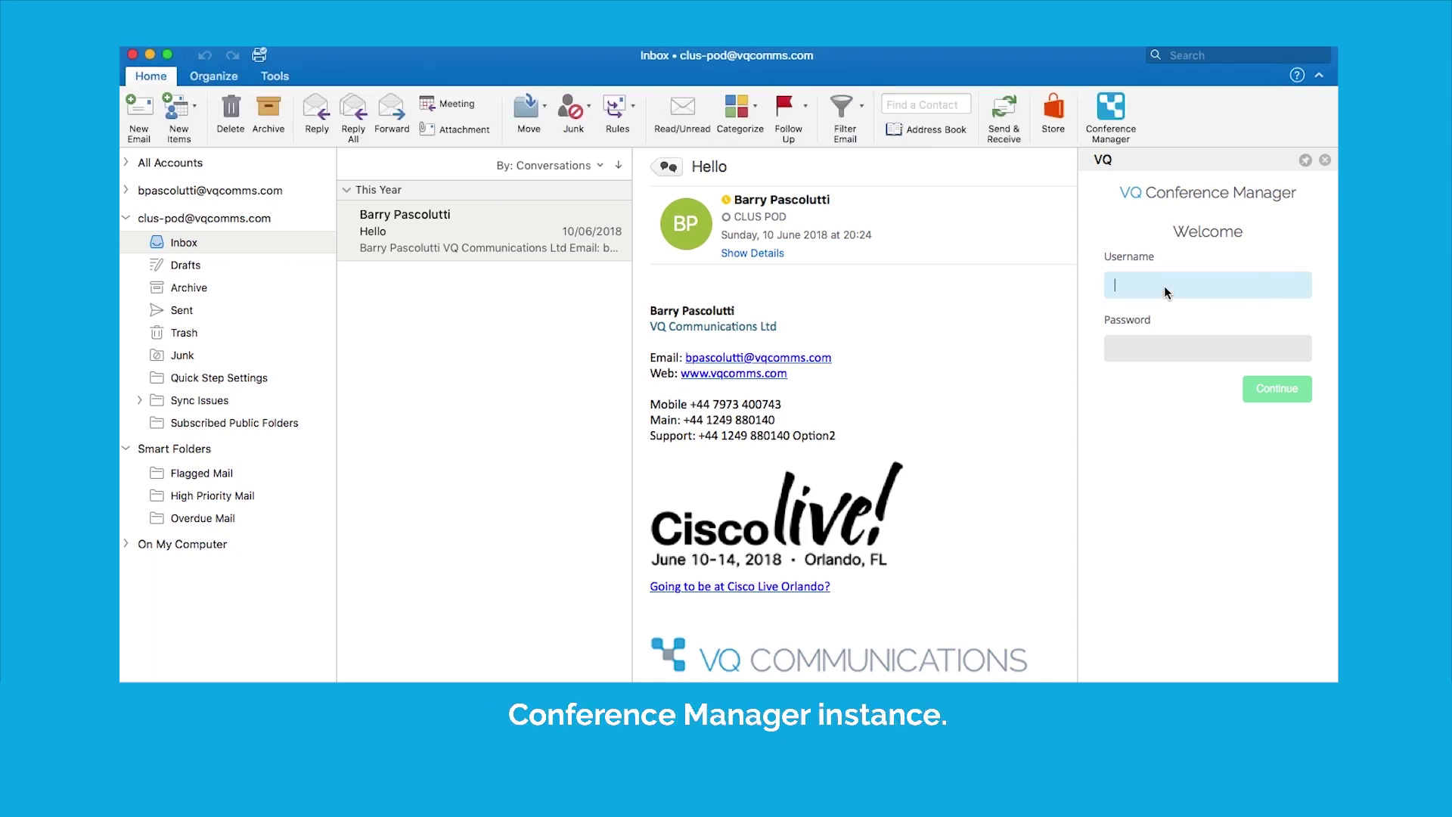
pyautogui.rightClick(1169, 283)
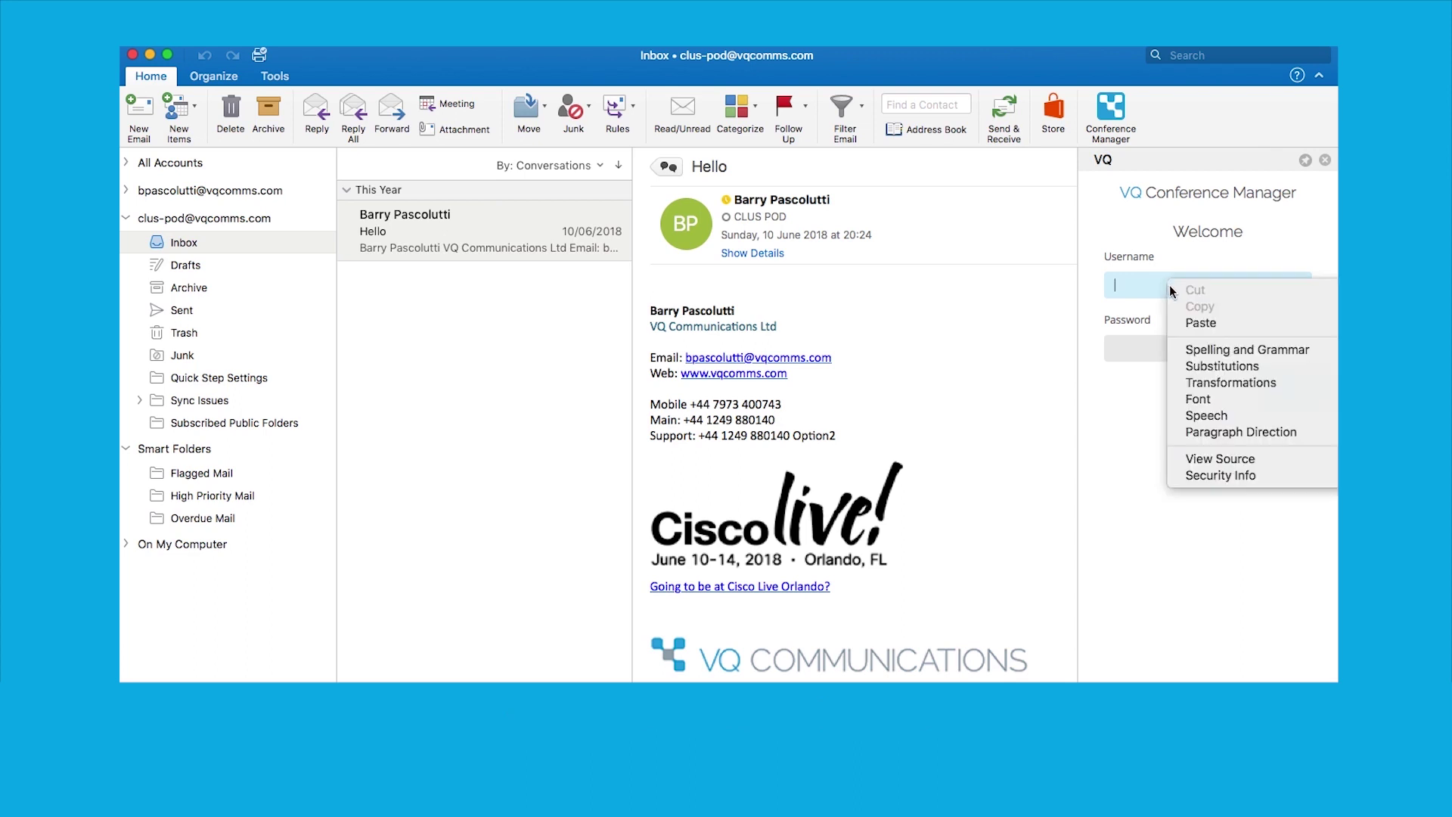
pyautogui.click(1200, 324)
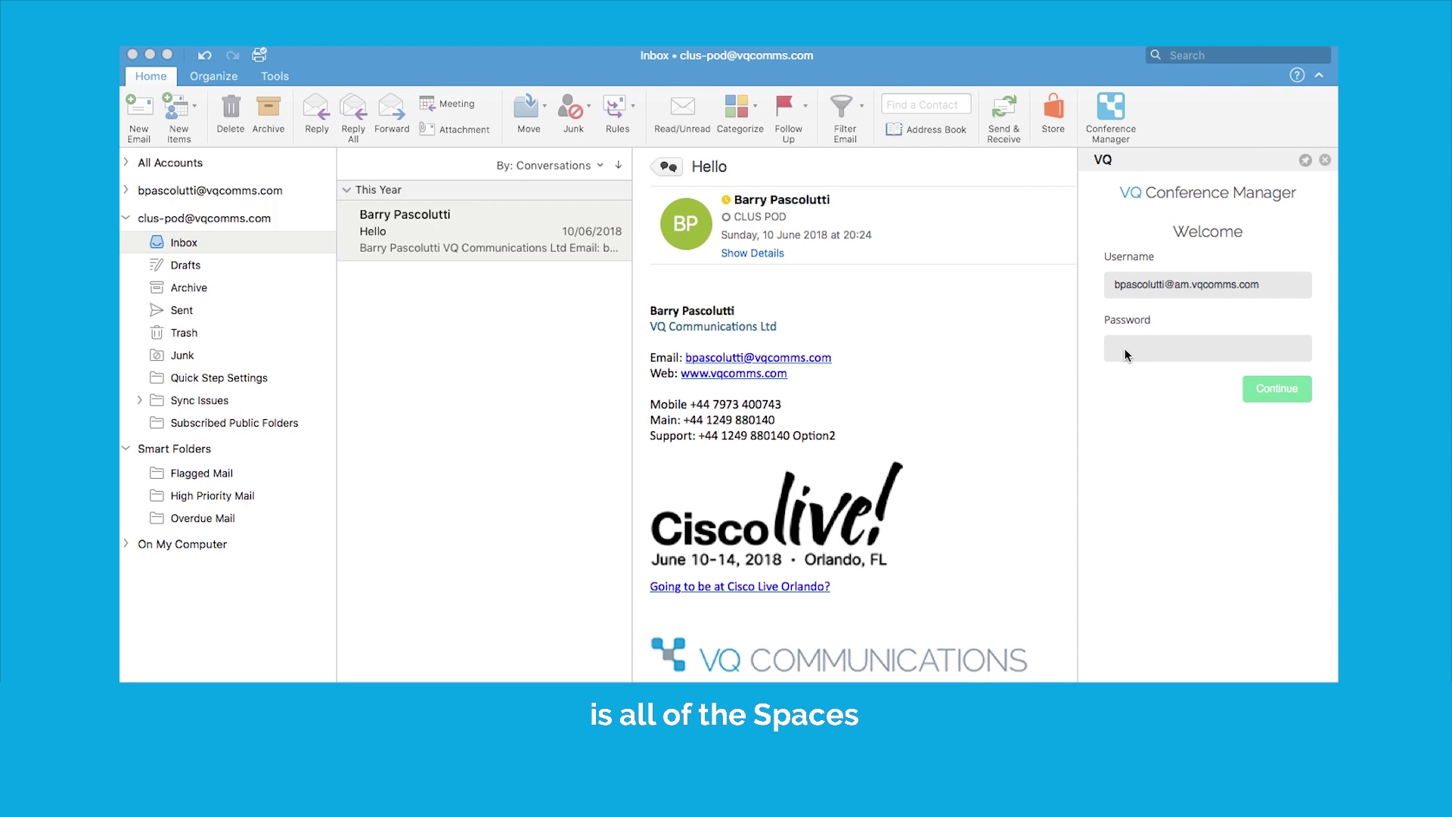
pyautogui.rightClick(1124, 348)
pyautogui.click(1196, 385)
pyautogui.click(1276, 393)
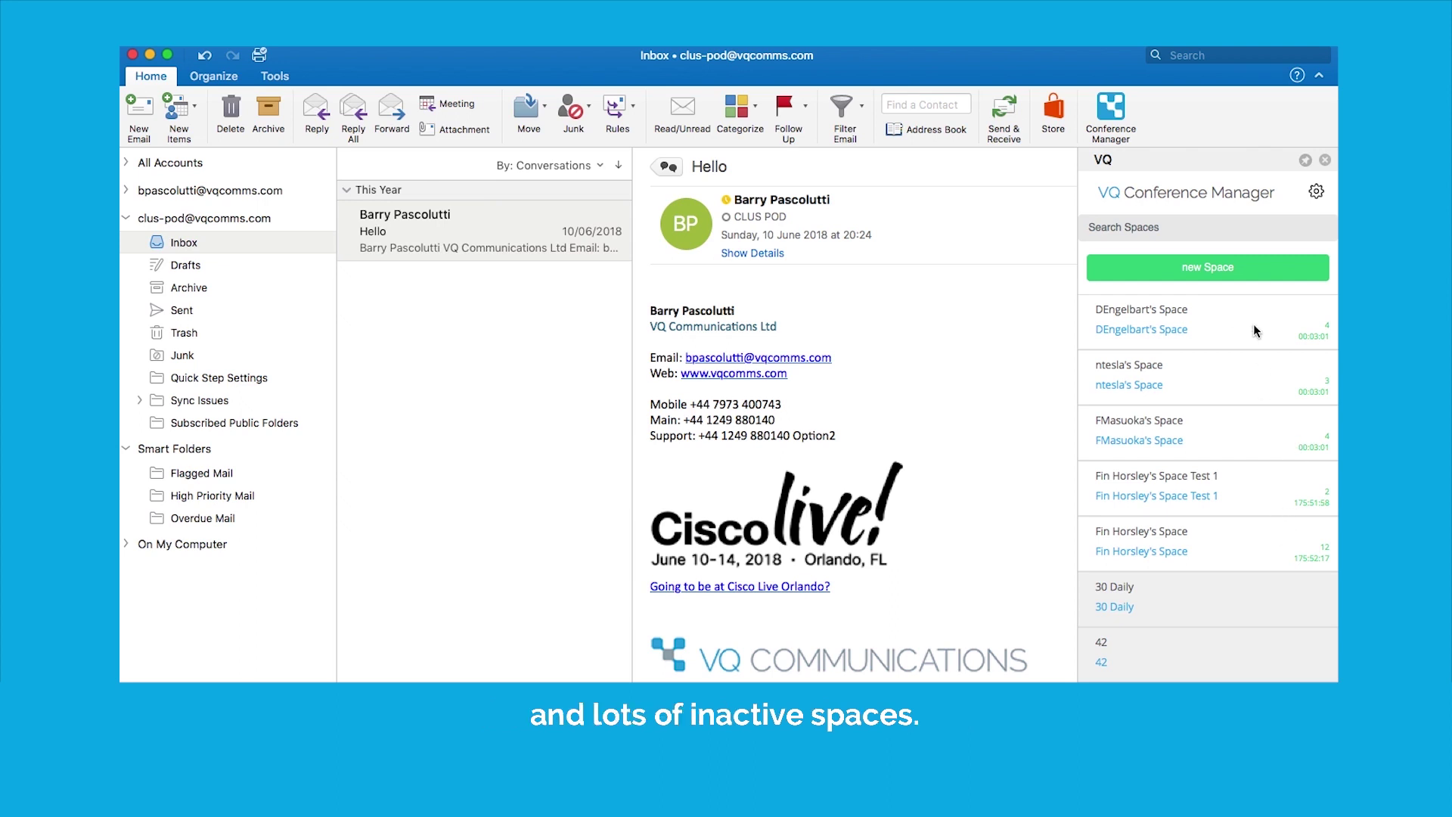
pyautogui.scroll(-8, 1188, 601)
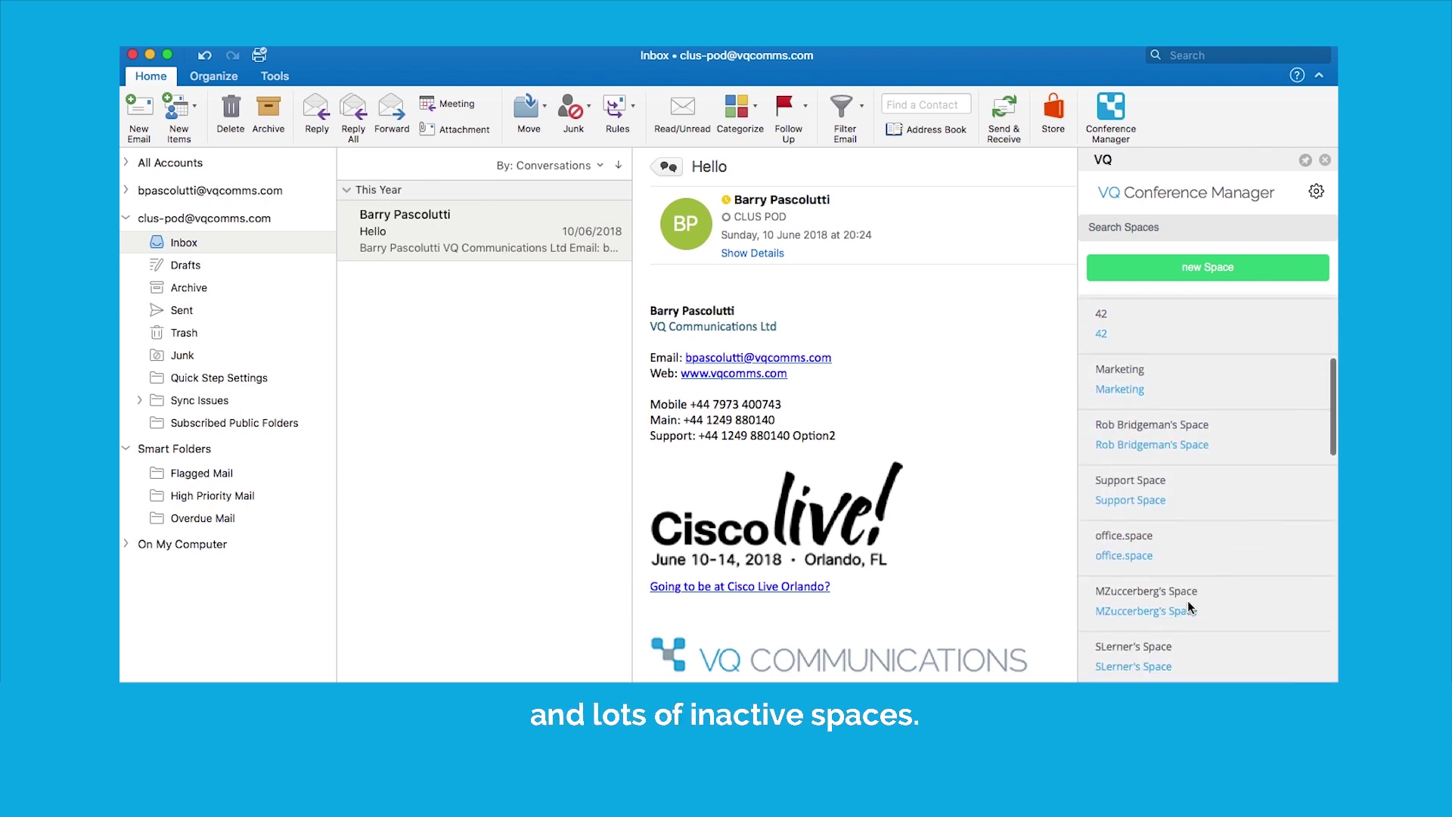
pyautogui.scroll(8, 1188, 601)
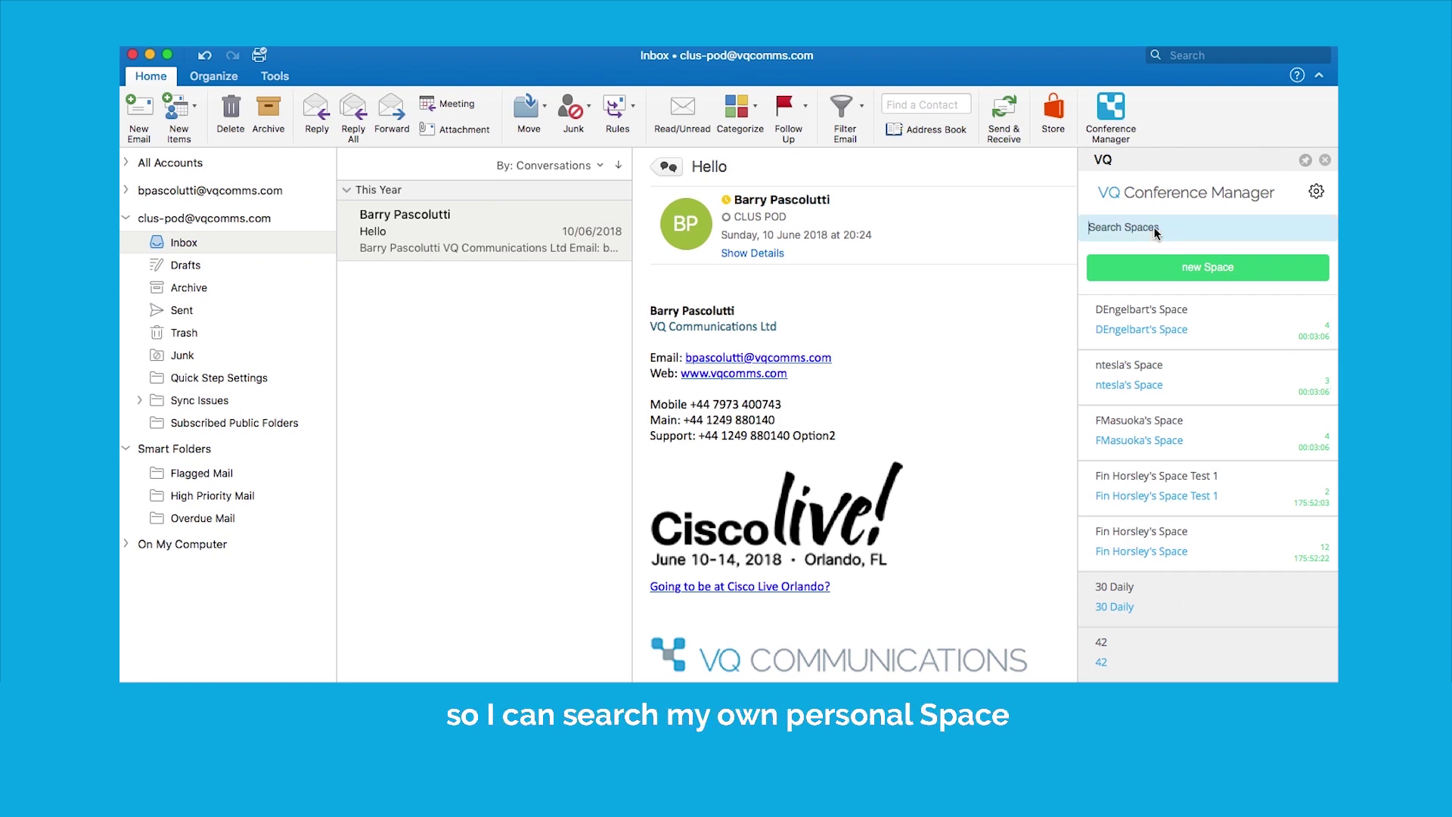
pyautogui.write('ba')
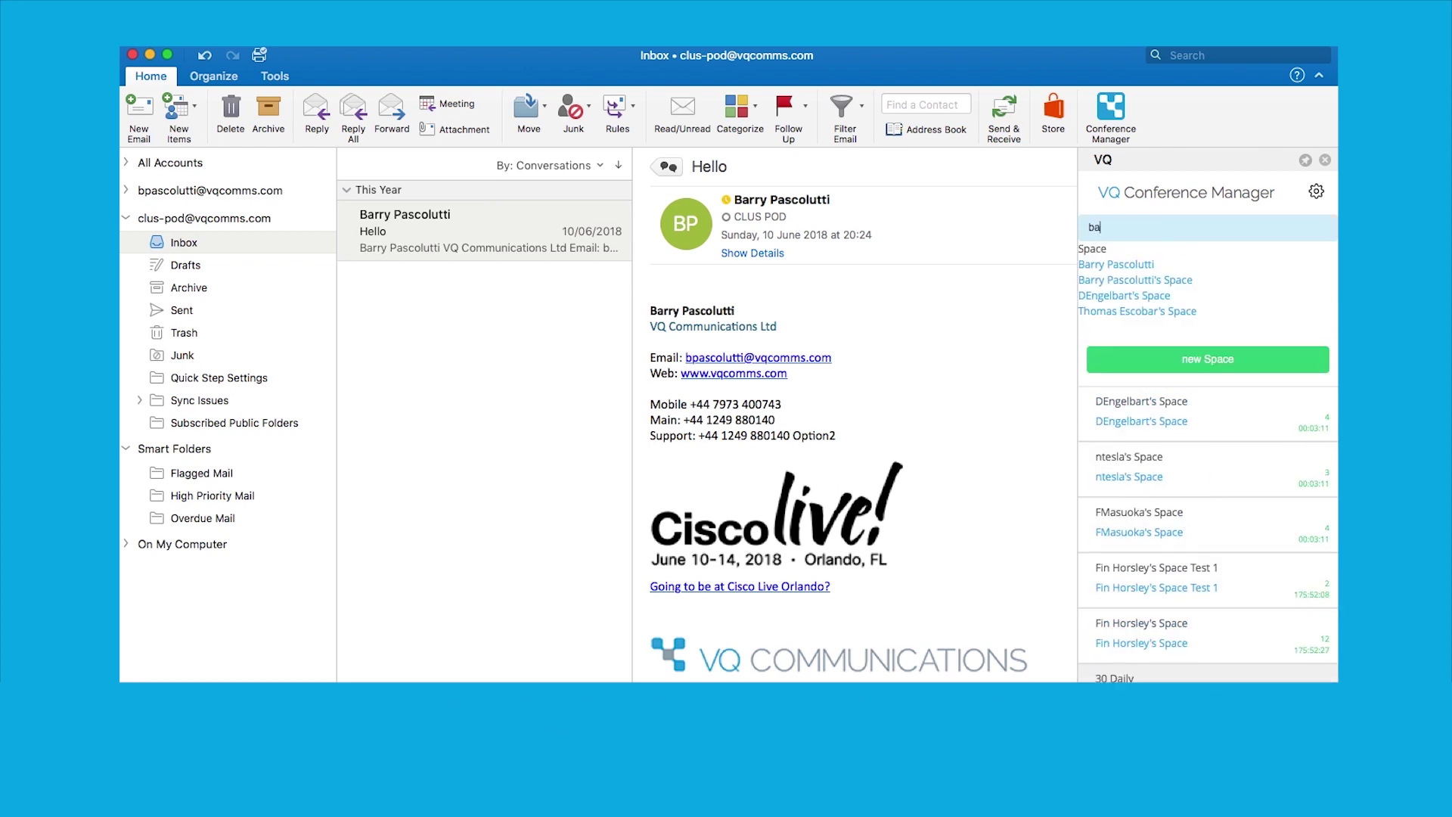
pyautogui.click(1159, 280)
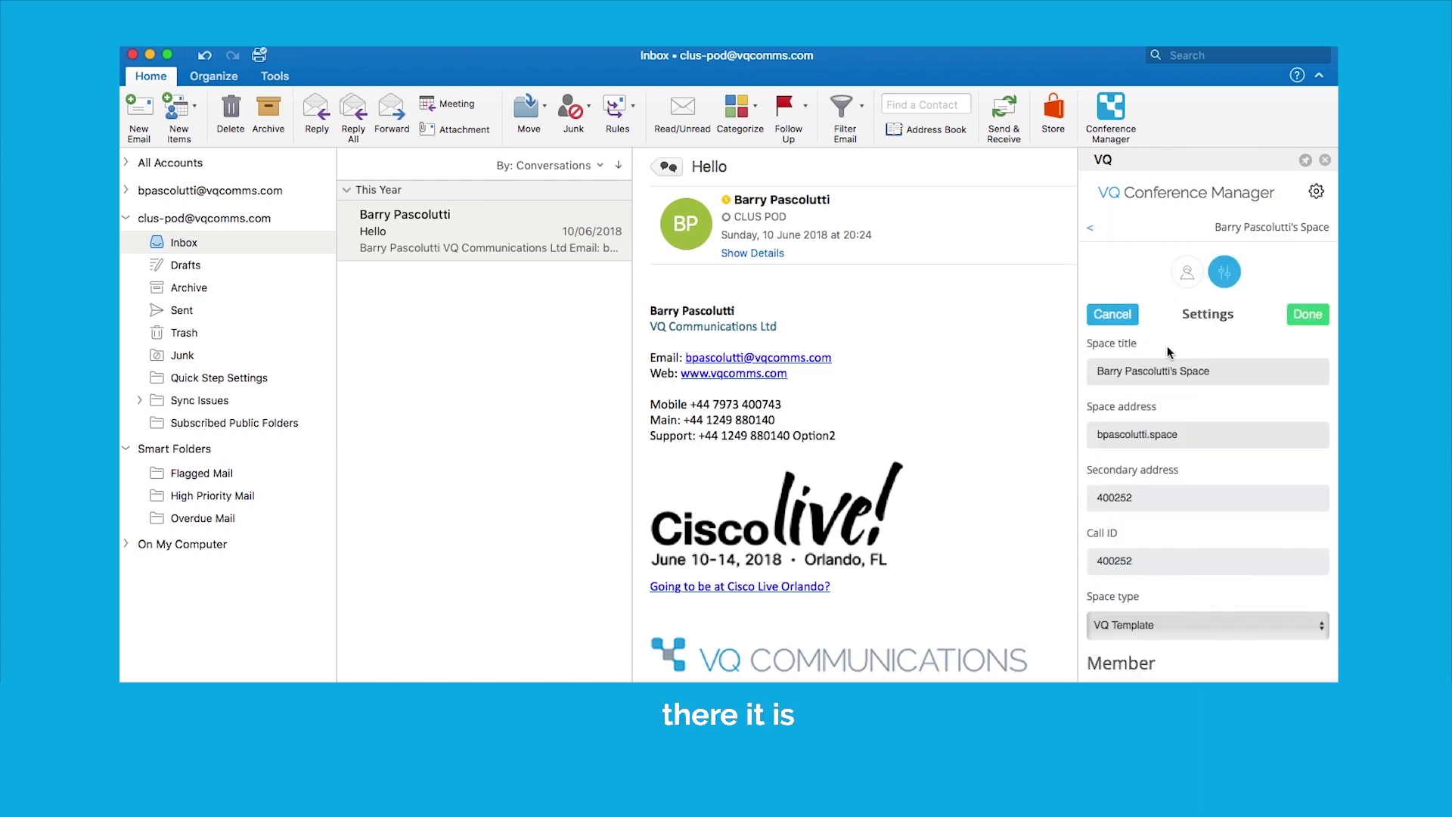
pyautogui.click(1115, 306)
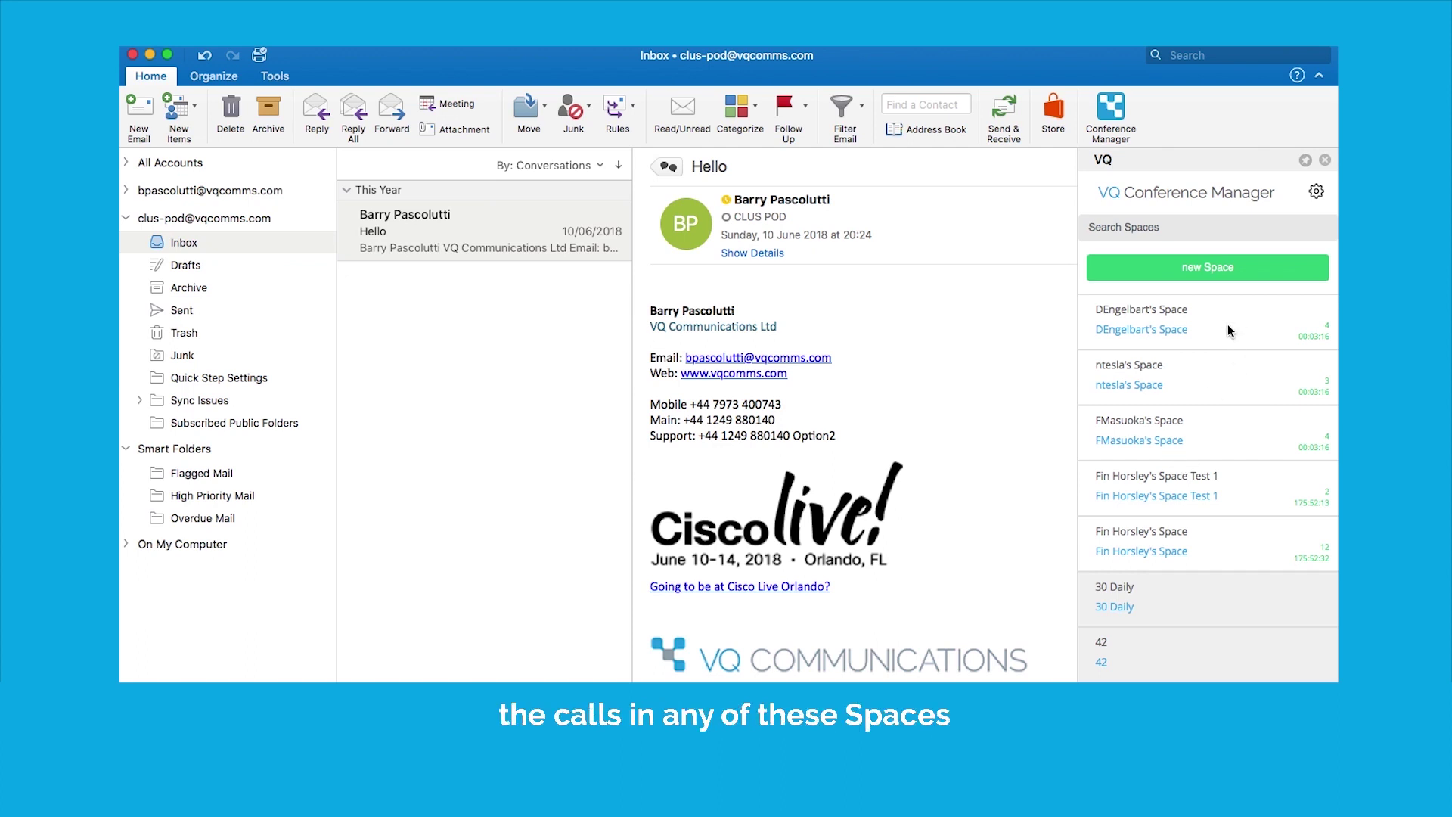
# Open DEngelbart's Space, check the first participant's layout options, then remove that participant from the call.
pyautogui.click(1132, 325)
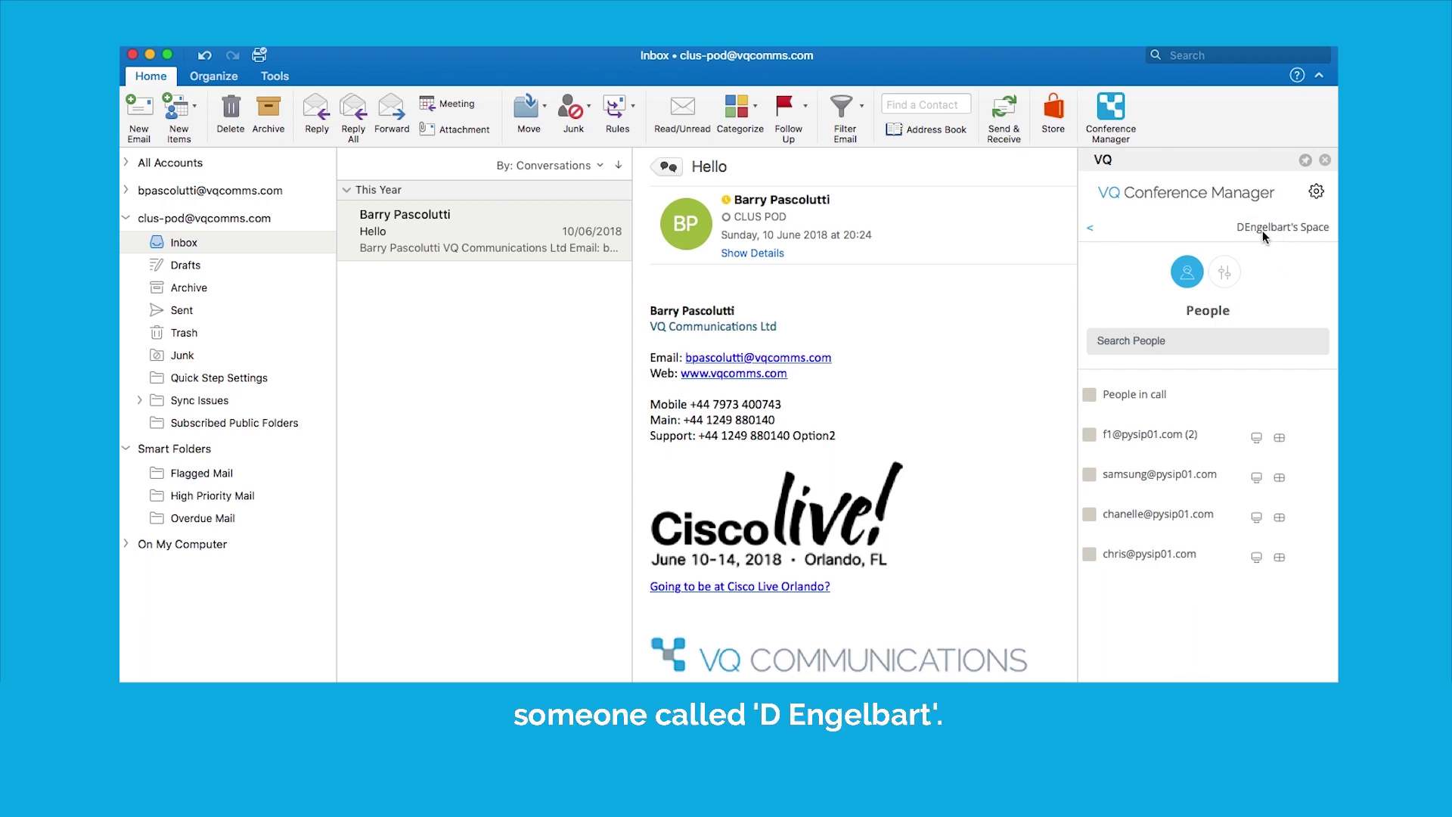
pyautogui.click(1132, 448)
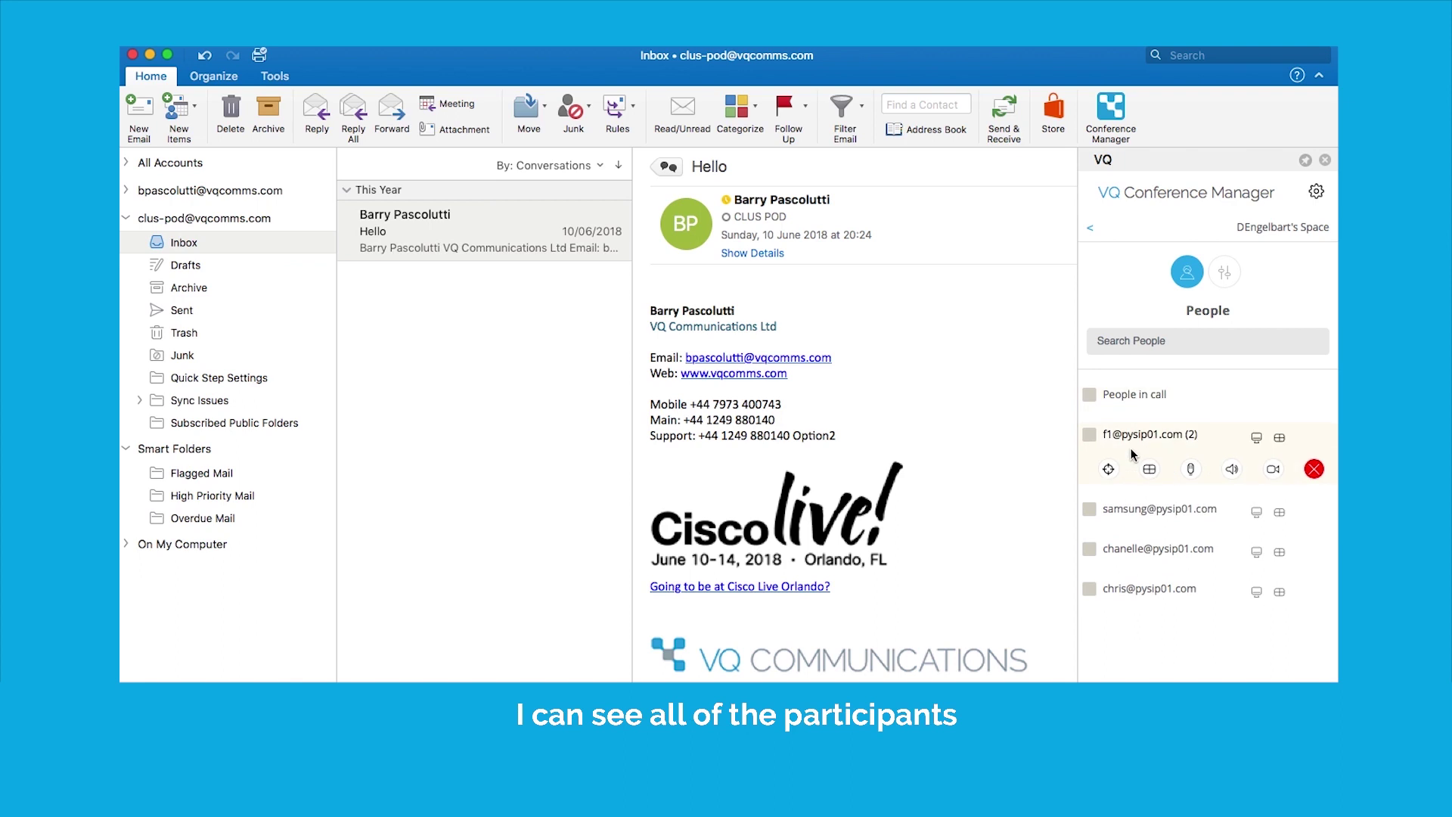
pyautogui.moveTo(1149, 588)
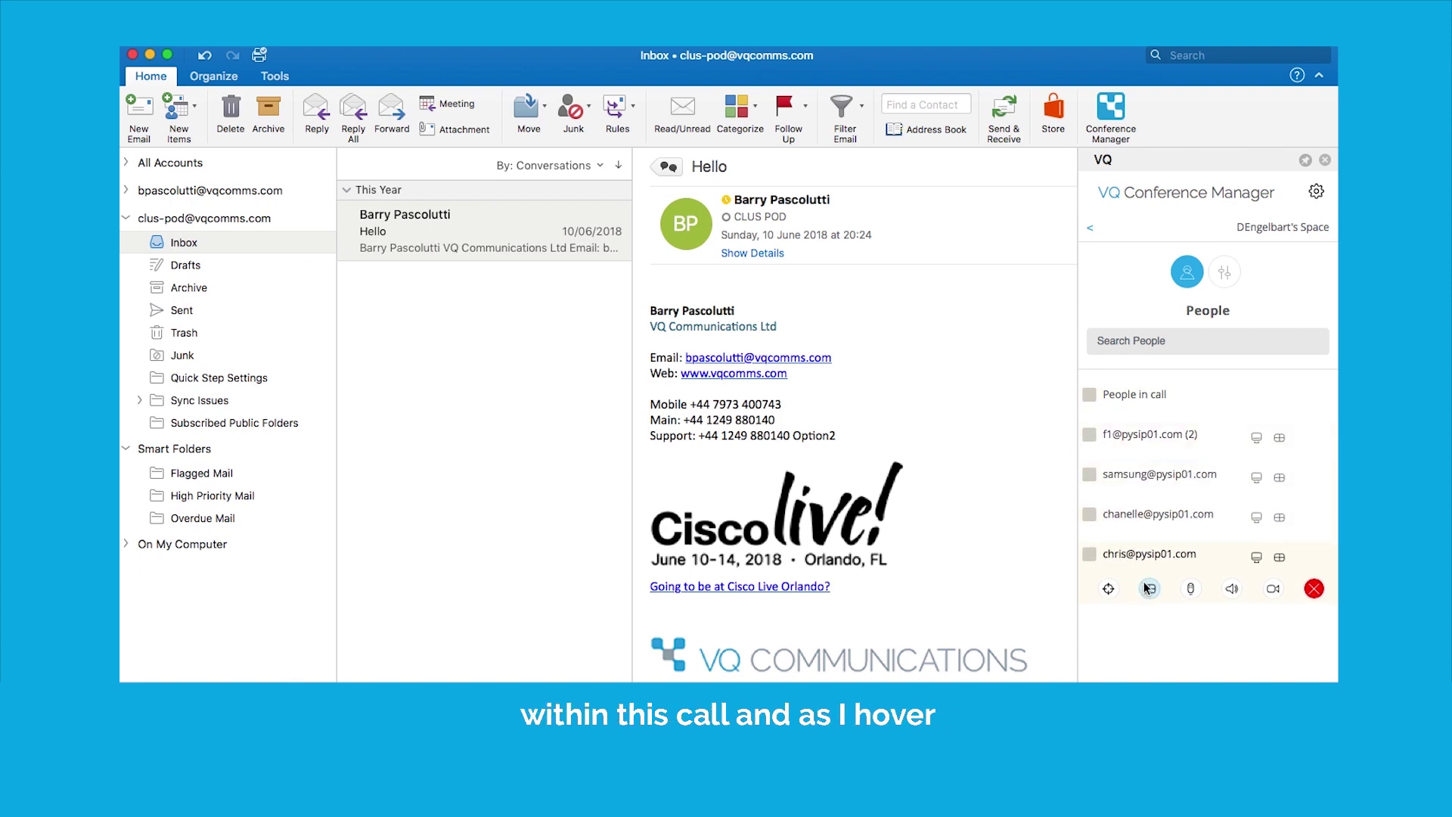
pyautogui.moveTo(1141, 514)
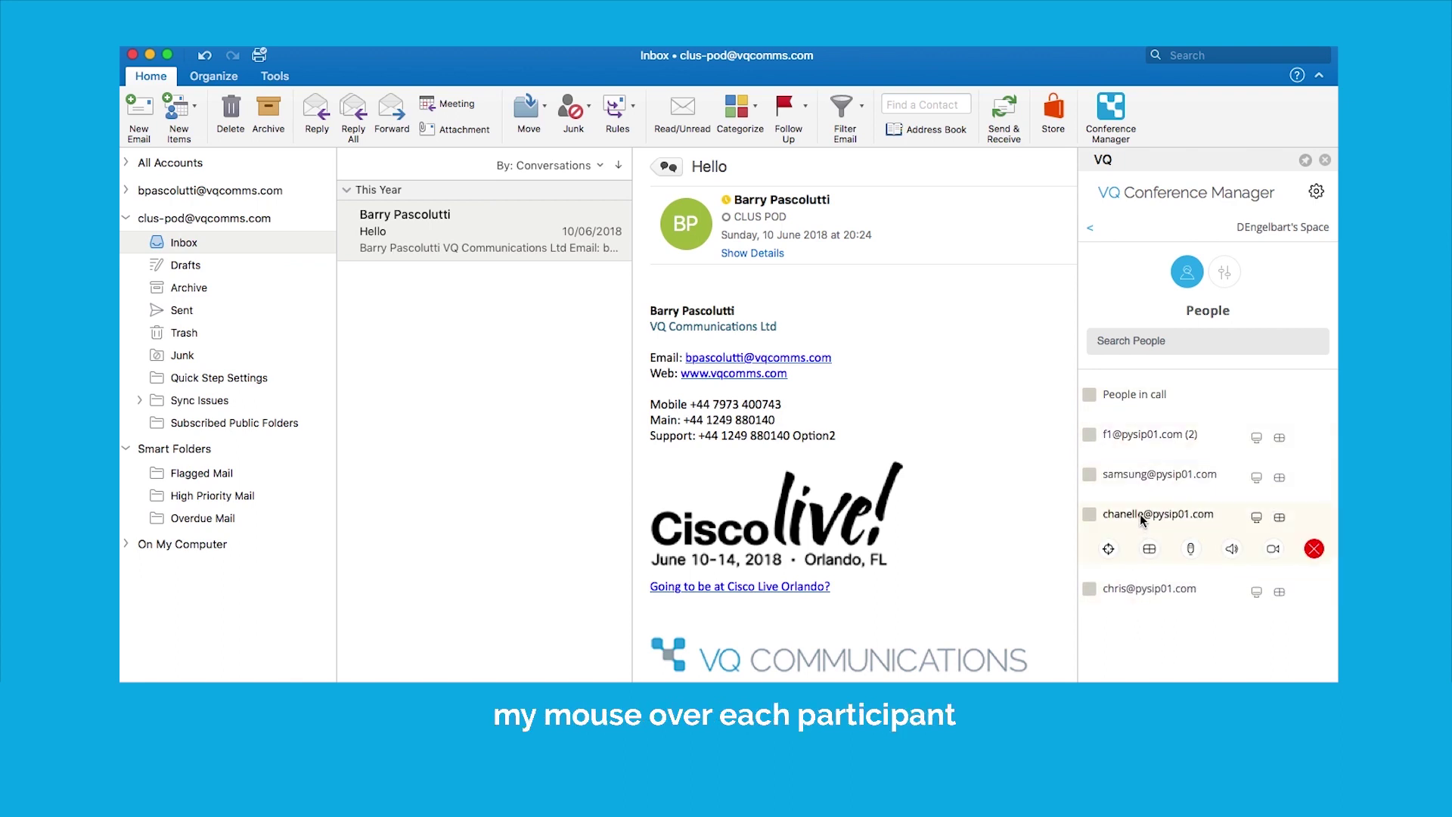
pyautogui.moveTo(1132, 438)
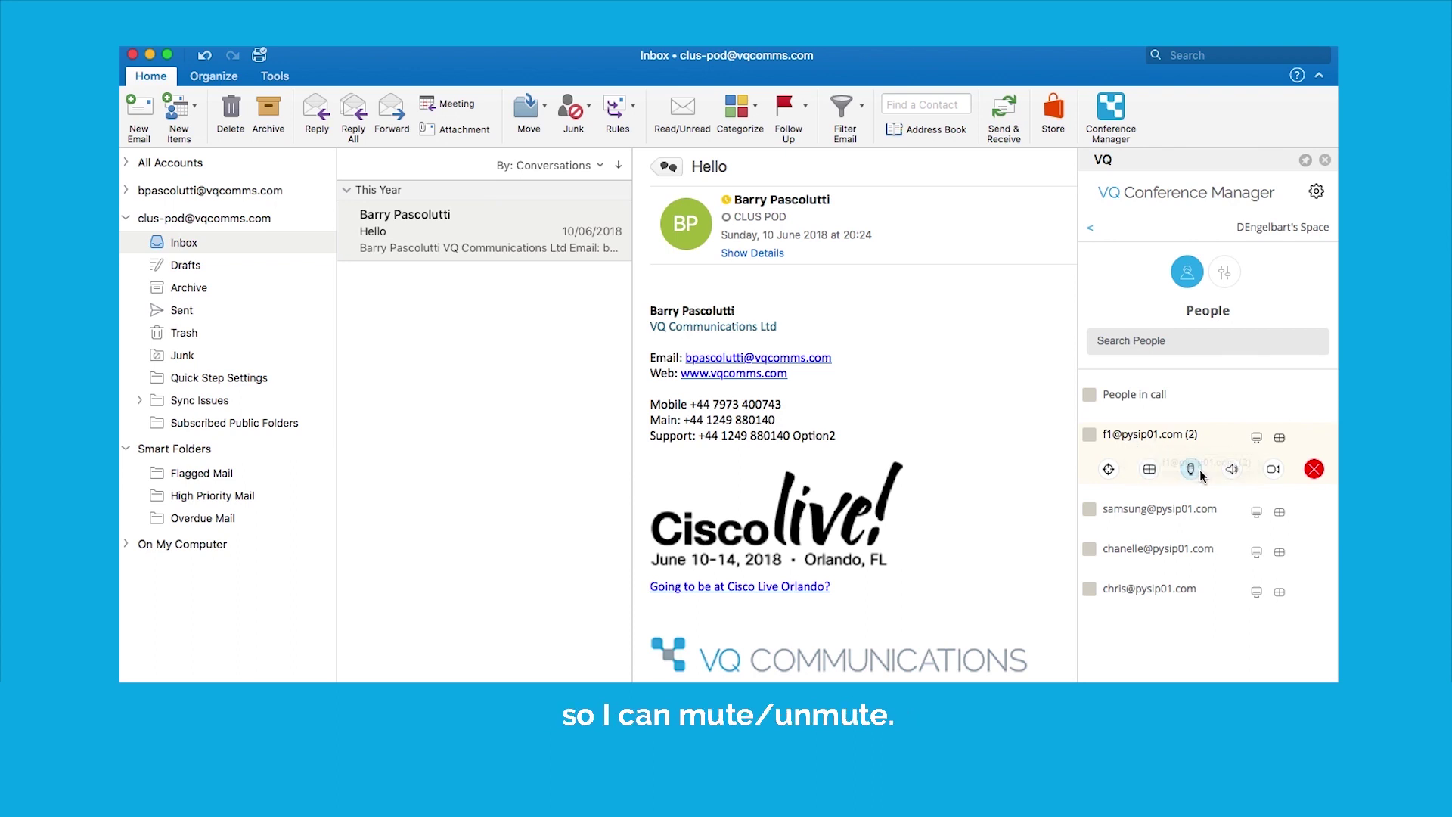
pyautogui.click(1149, 470)
pyautogui.click(1149, 470)
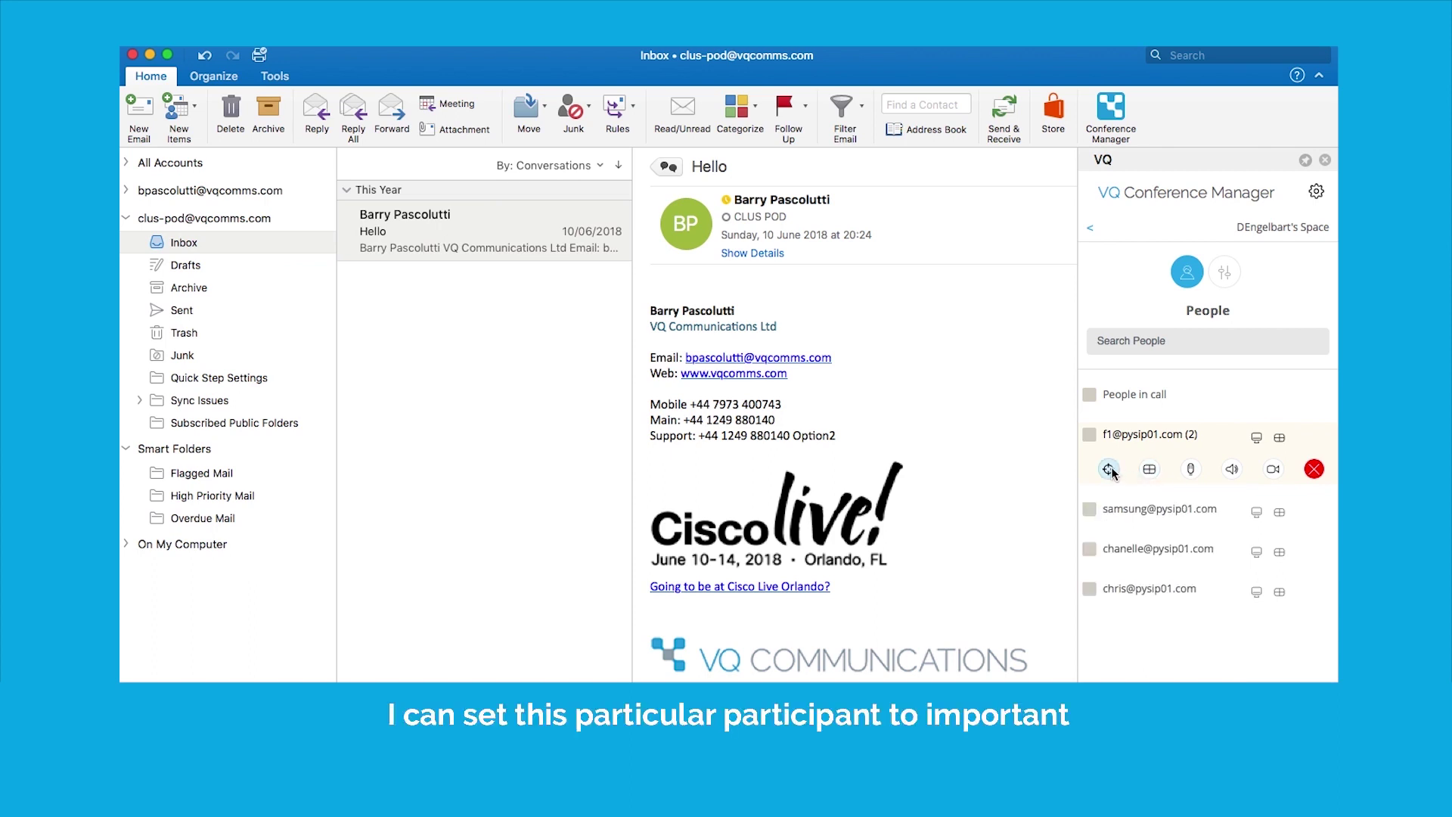
pyautogui.click(1315, 469)
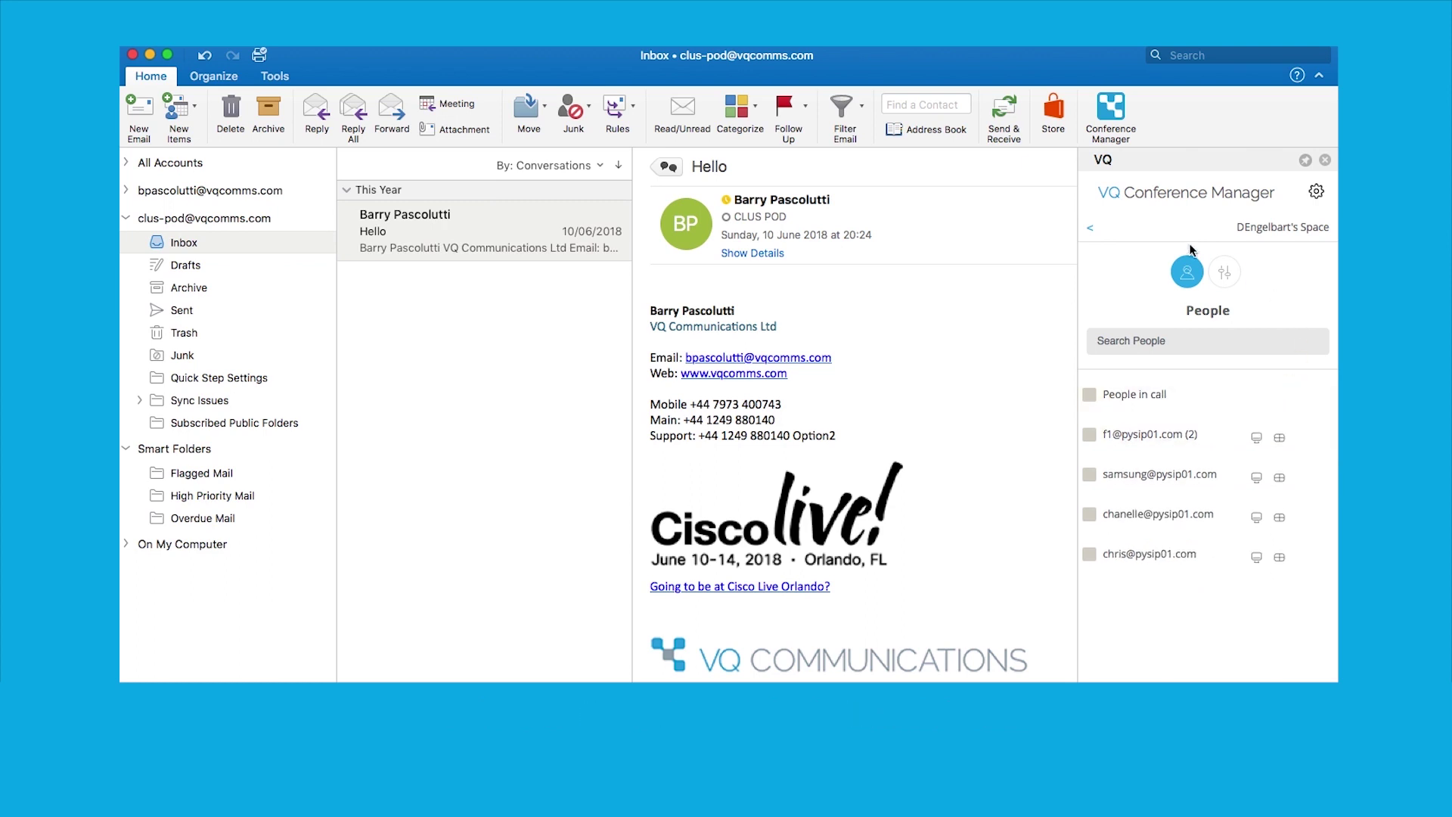
# Look at the space's settings, return to the Spaces list and start a new space.
pyautogui.click(1227, 273)
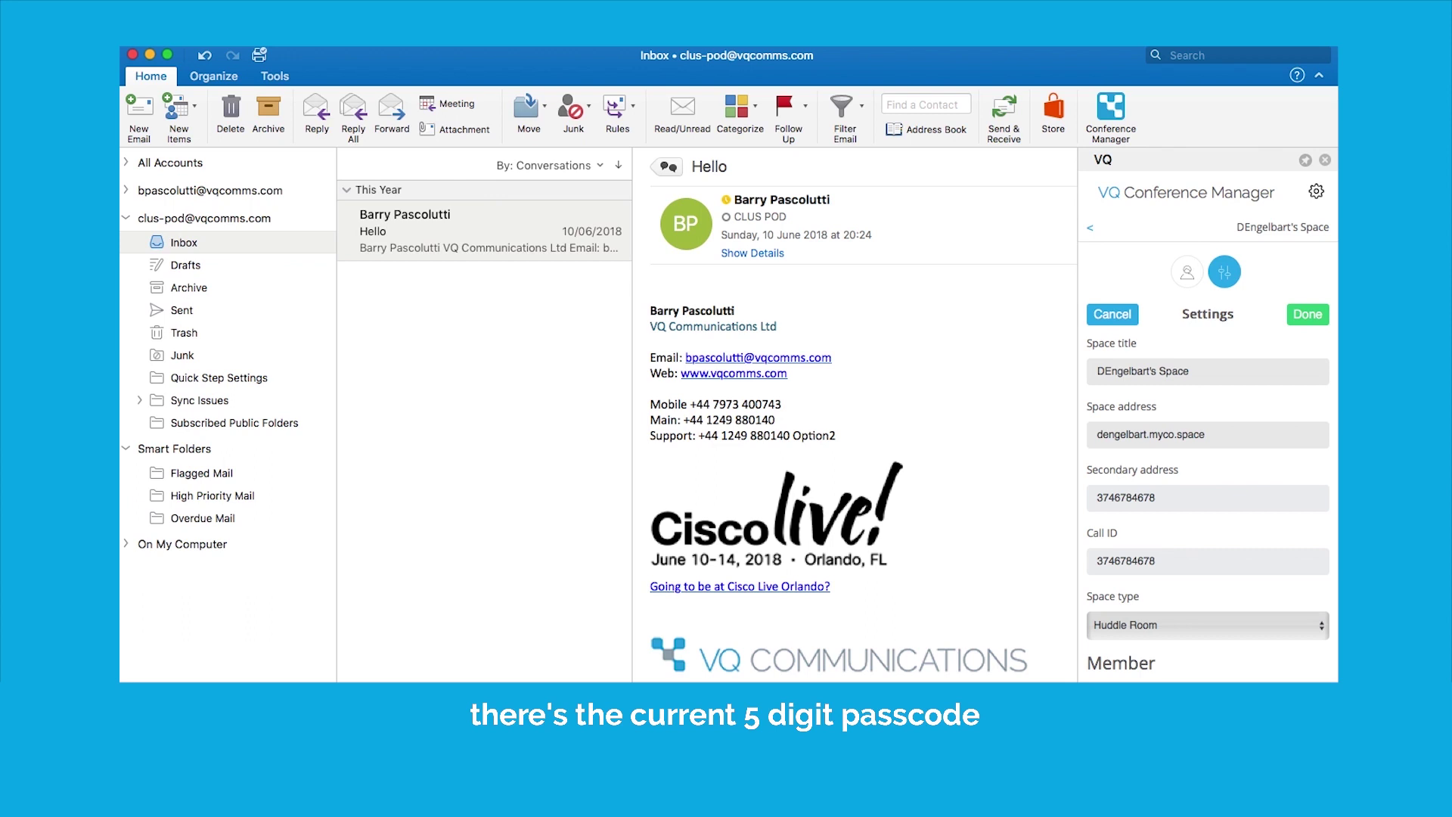
pyautogui.click(1090, 228)
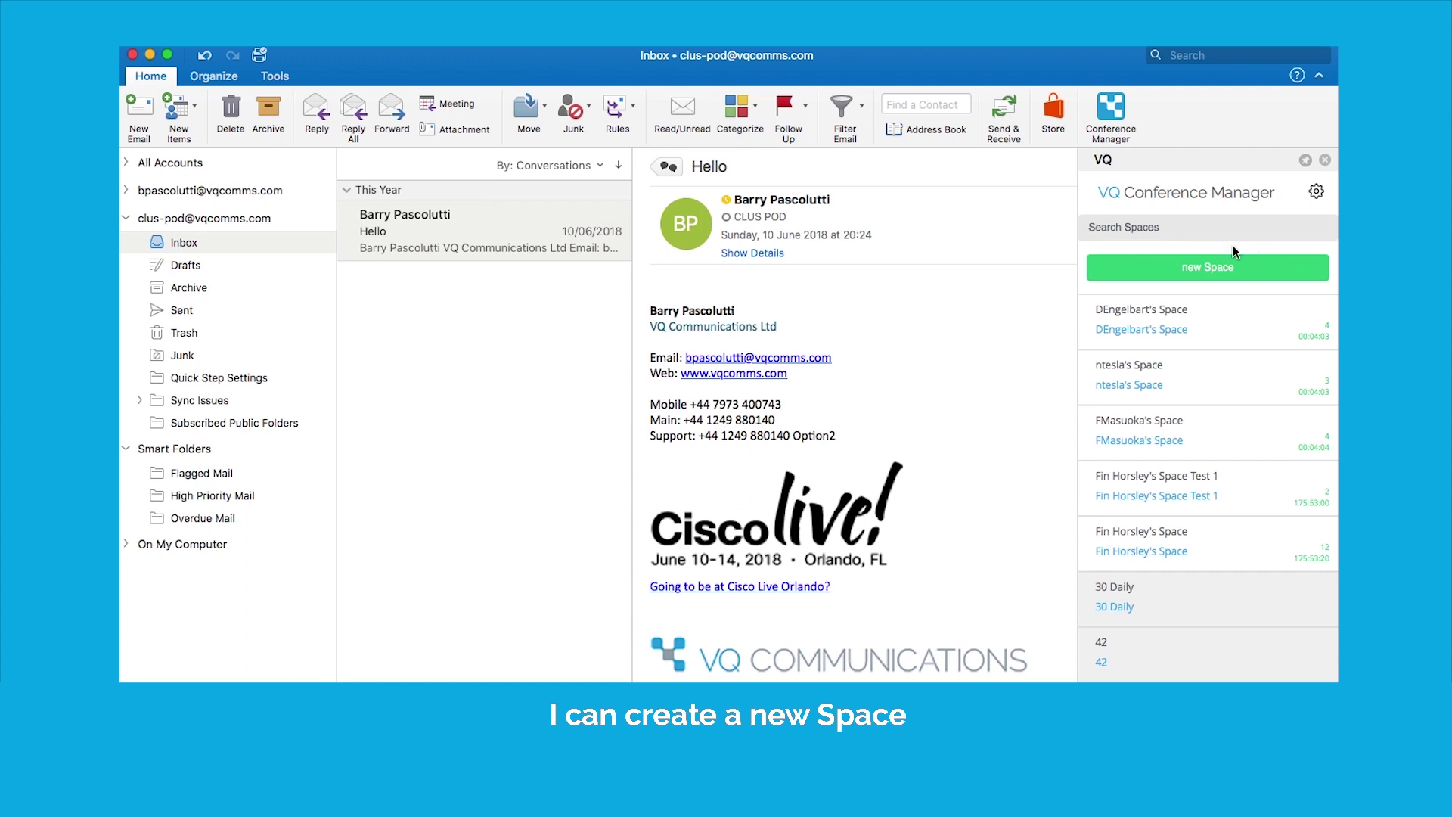
pyautogui.click(1195, 264)
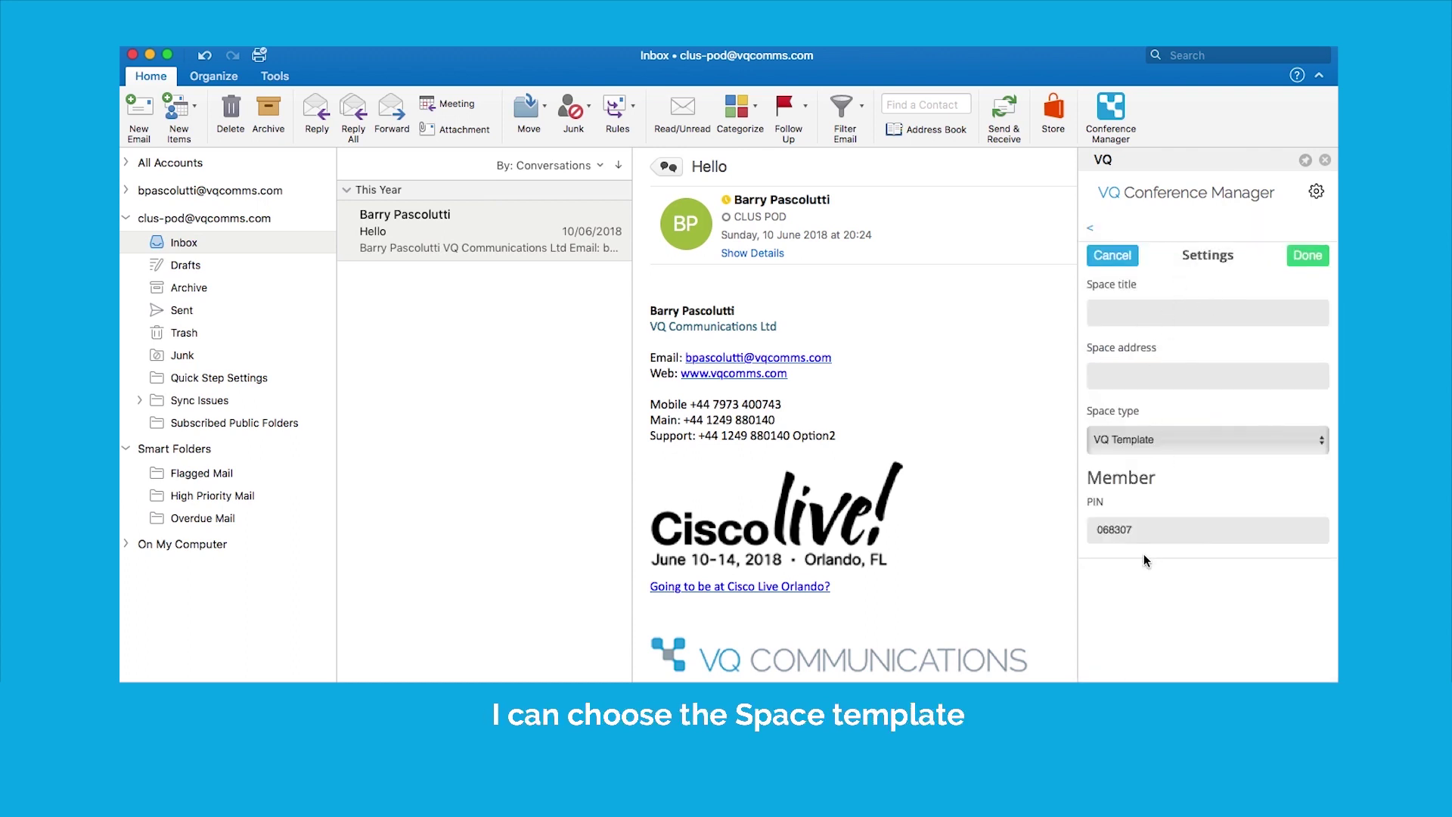
# Base the new space on the Managed Meeting template and check the Meeting Manager and Participant PIN fields.
pyautogui.click(1164, 453)
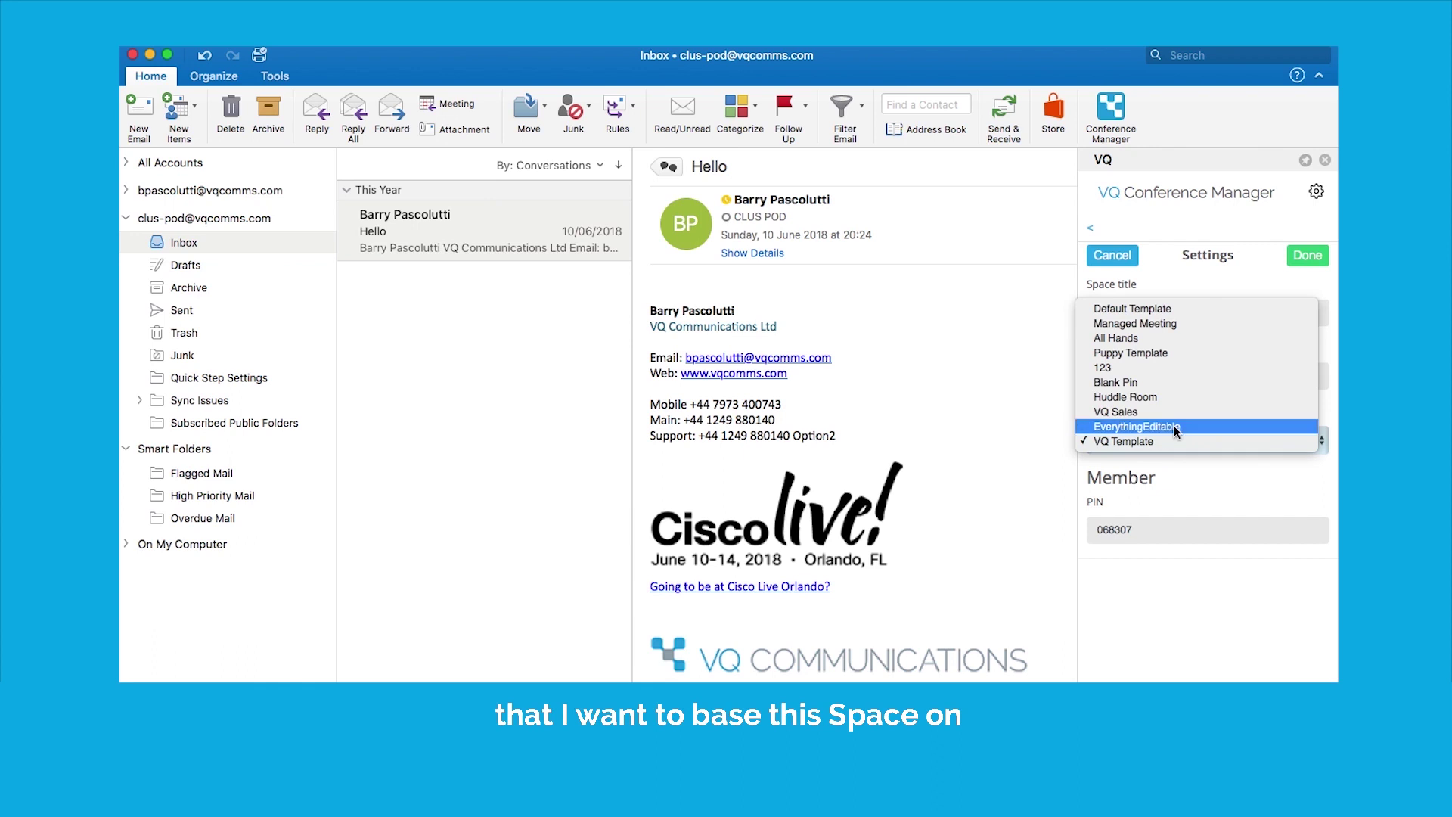
pyautogui.click(1176, 326)
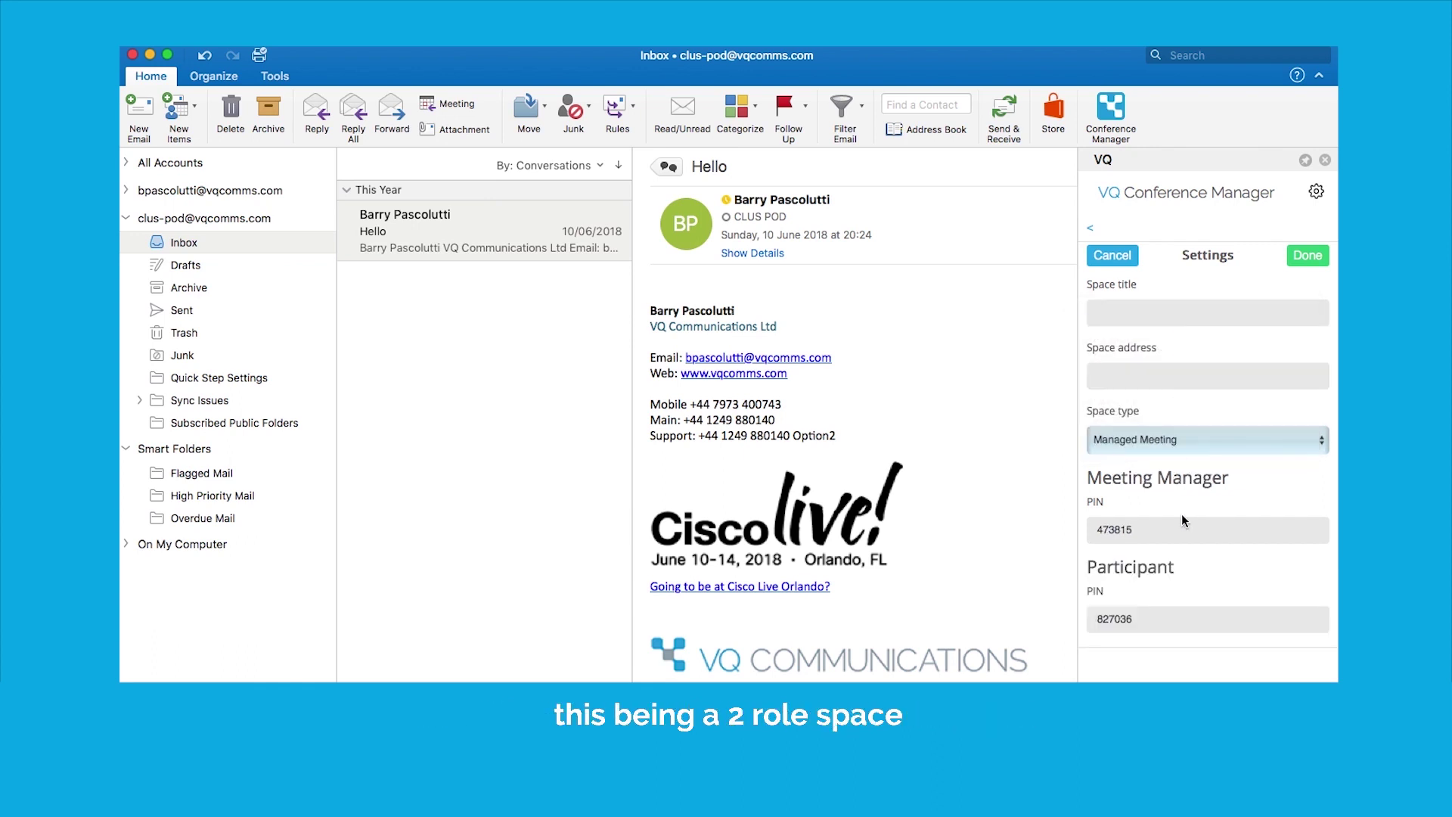
pyautogui.click(1141, 532)
pyautogui.click(1155, 619)
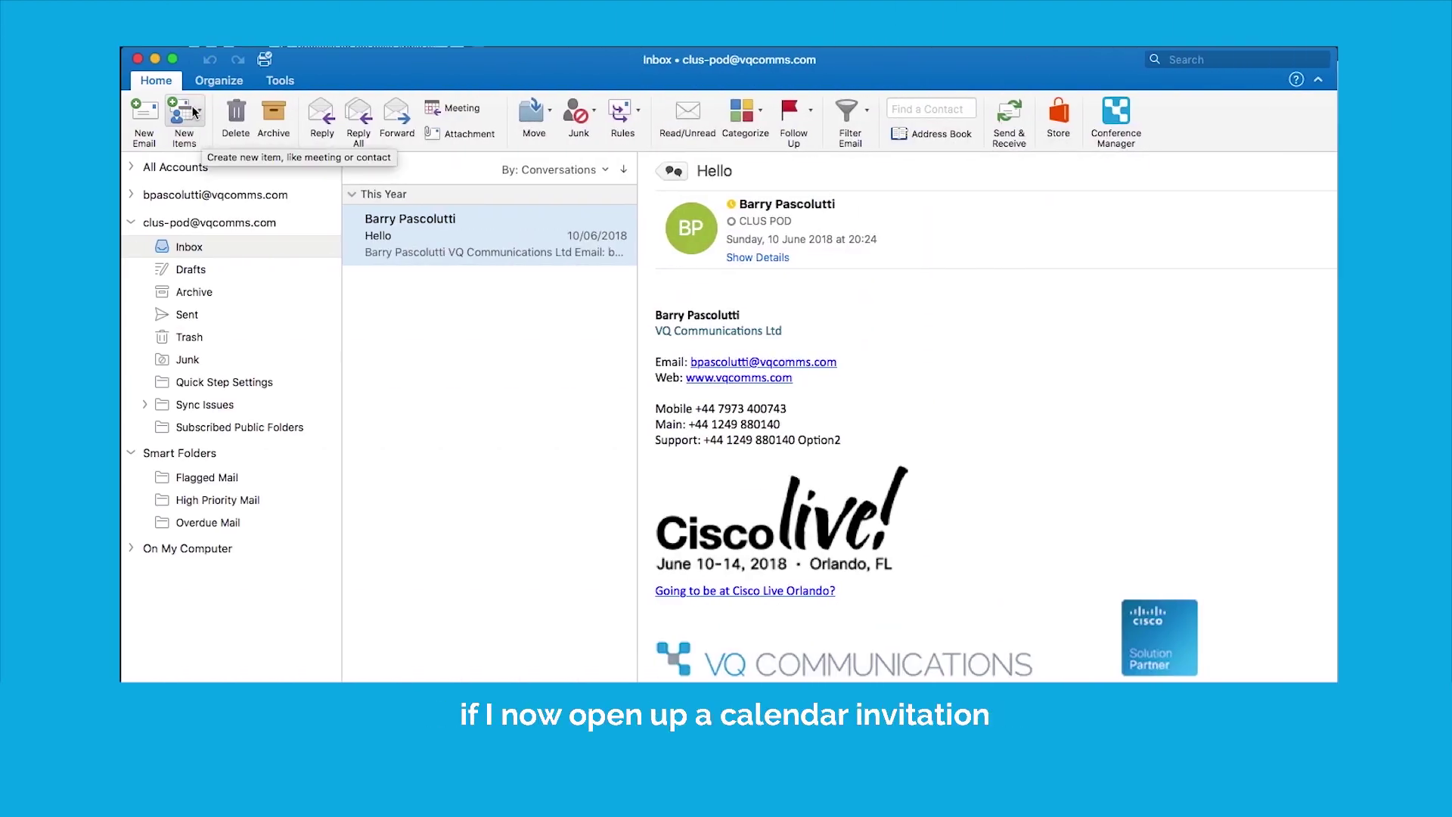
# Create a new meeting invitation and bring up the Conference Manager pane beside it.
pyautogui.click(195, 112)
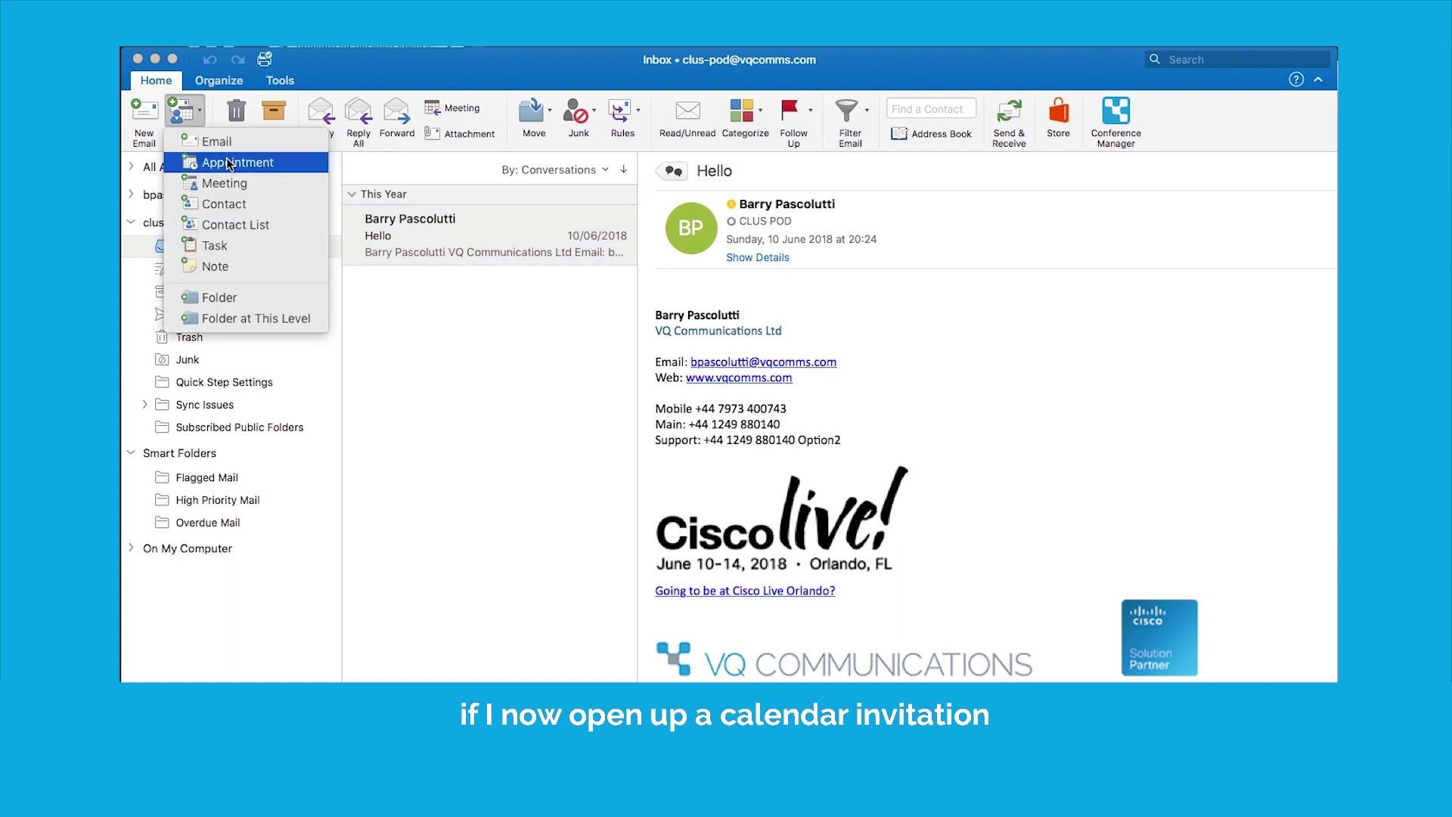
pyautogui.click(236, 184)
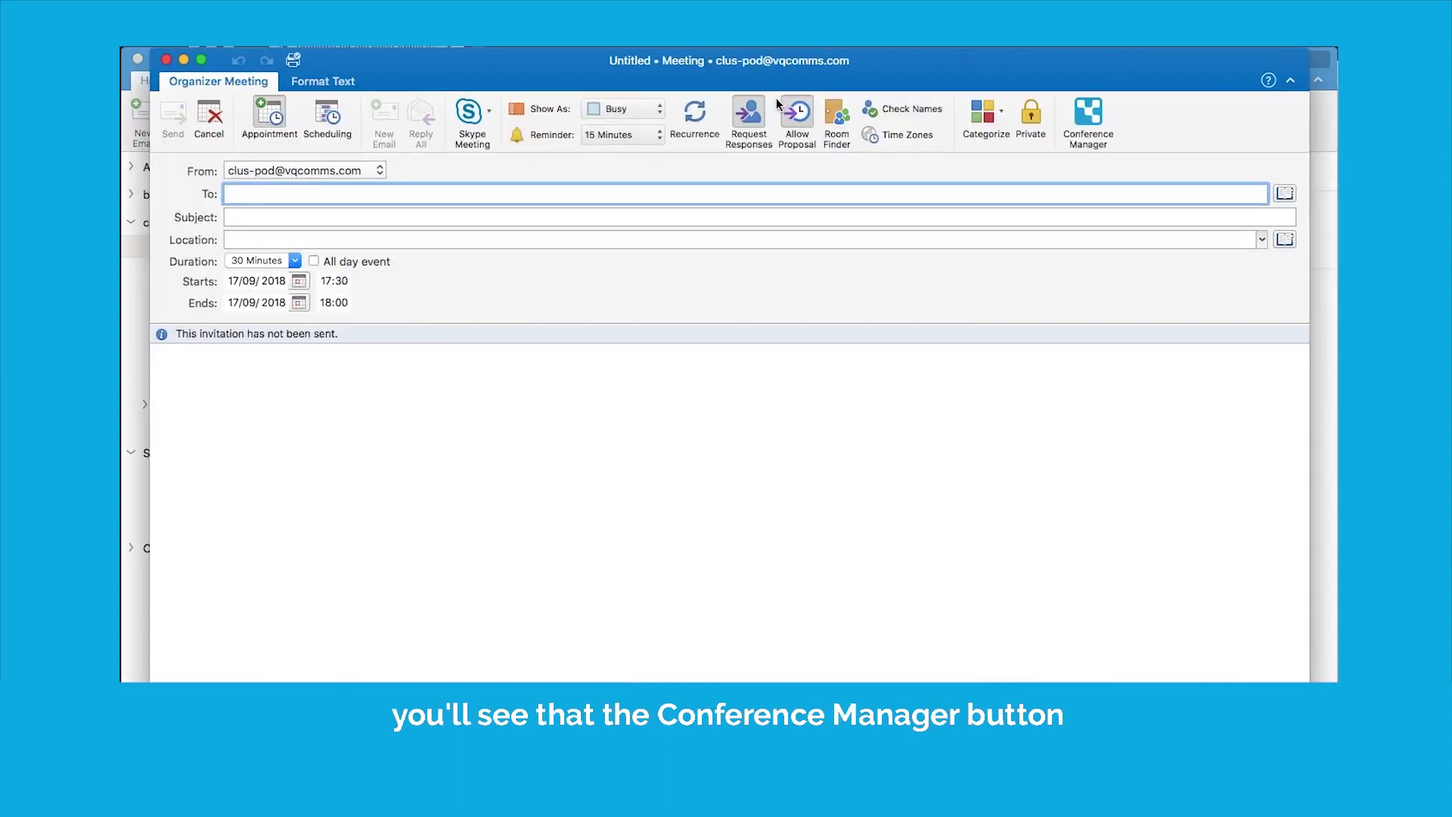
pyautogui.click(1086, 113)
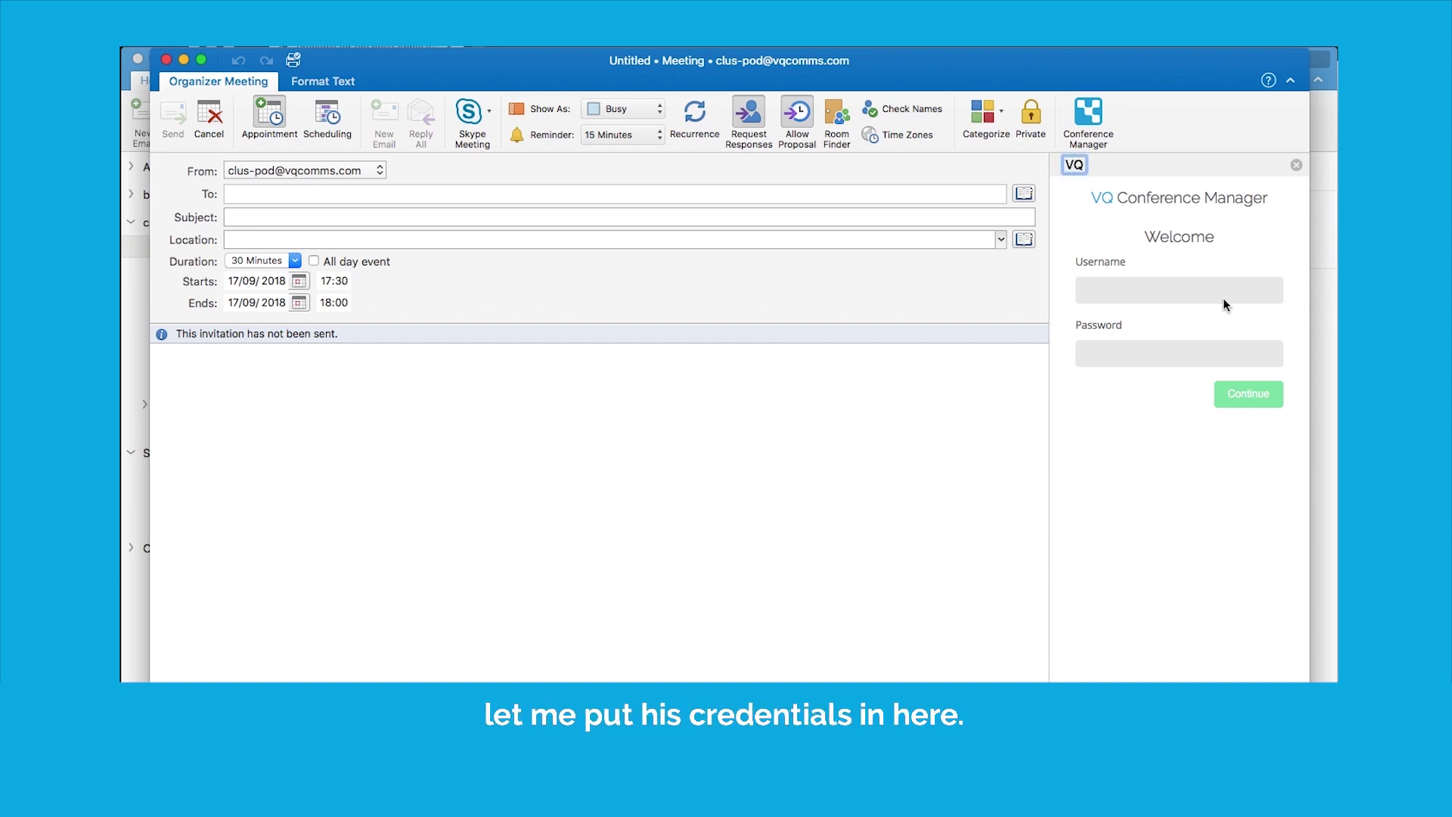
# Sign in to Conference Manager by pasting the account username and password.
pyautogui.click(1190, 287)
pyautogui.rightClick(1190, 287)
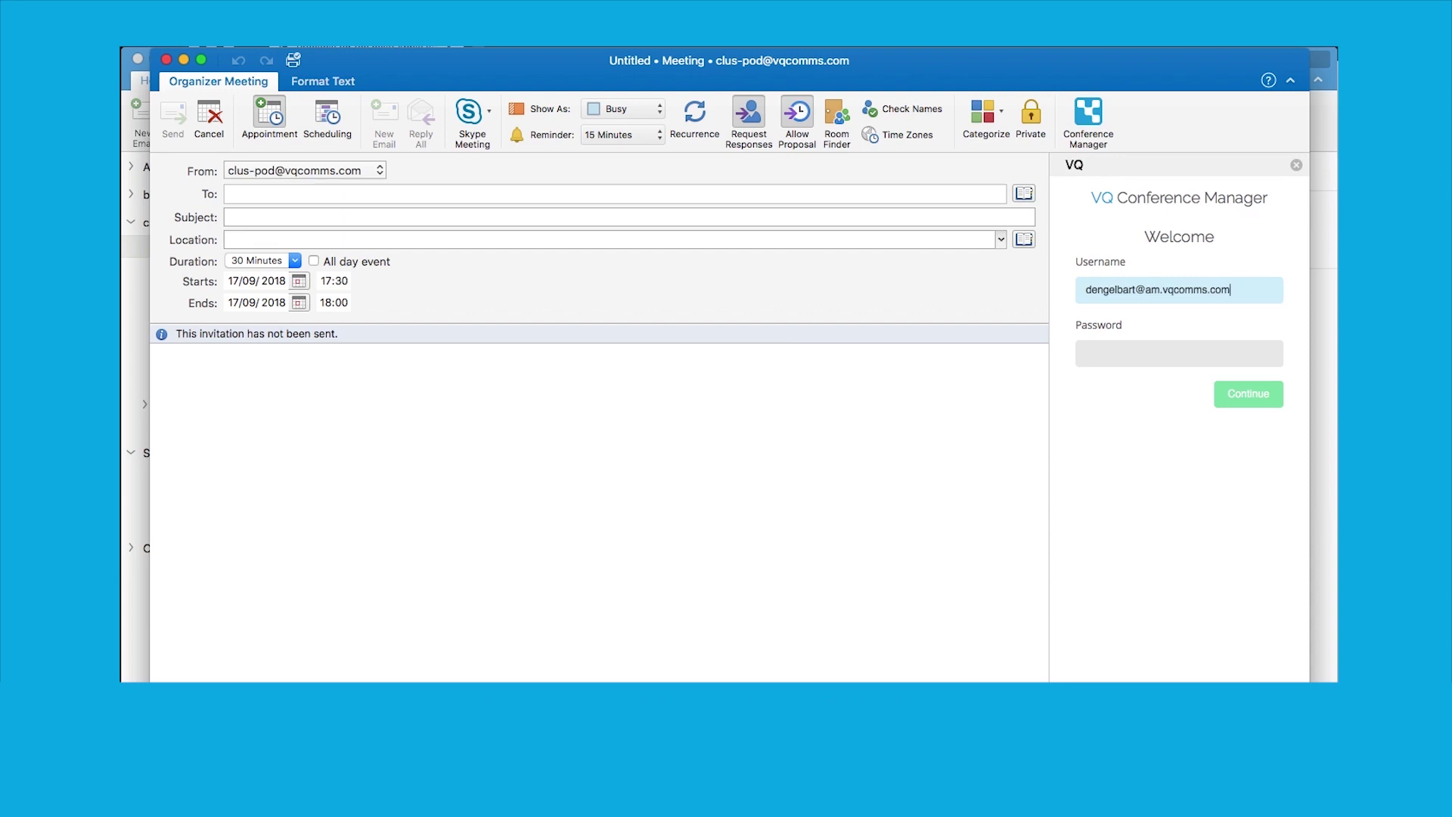
pyautogui.rightClick(1163, 355)
pyautogui.click(1192, 390)
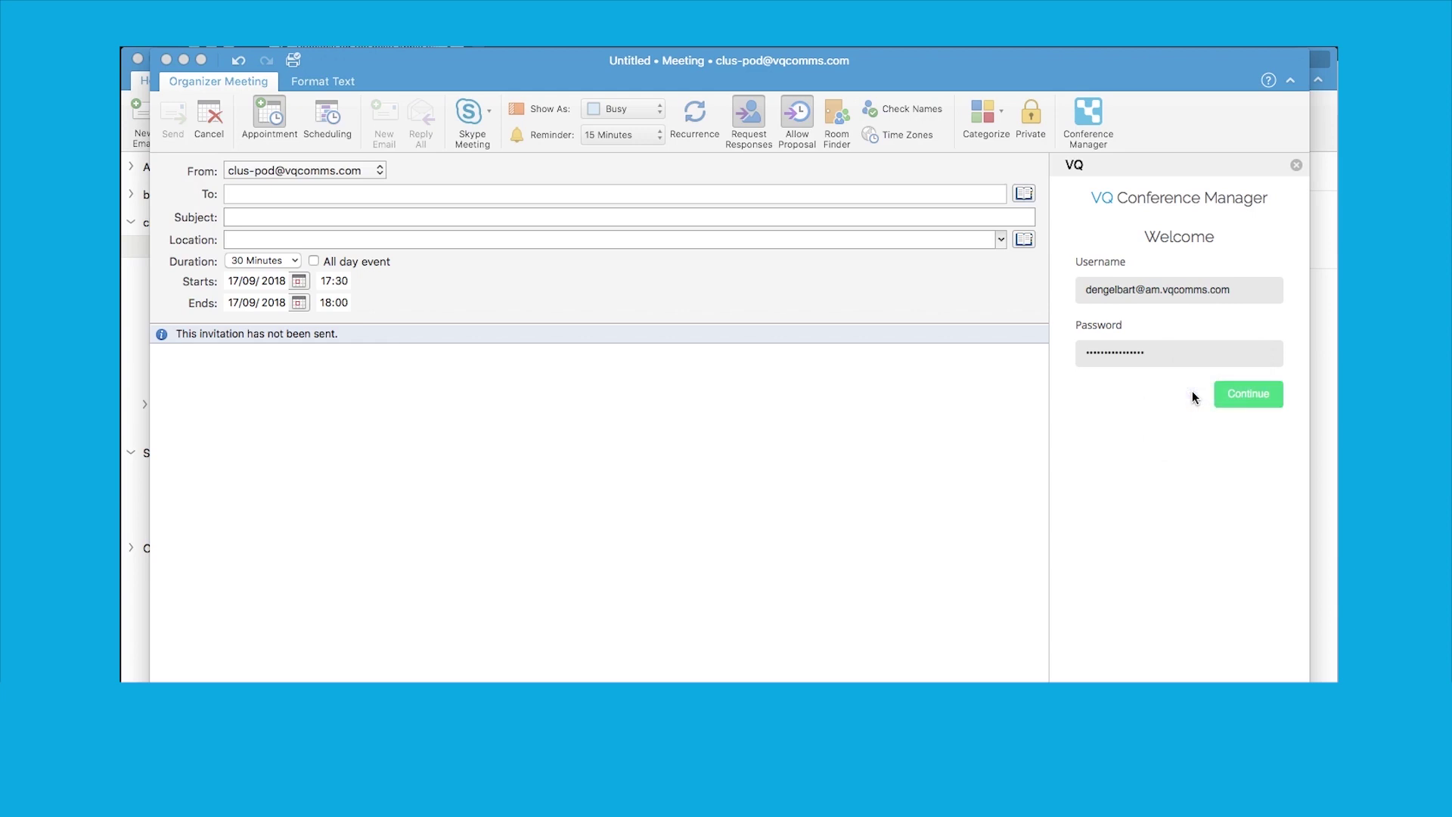
pyautogui.click(1245, 393)
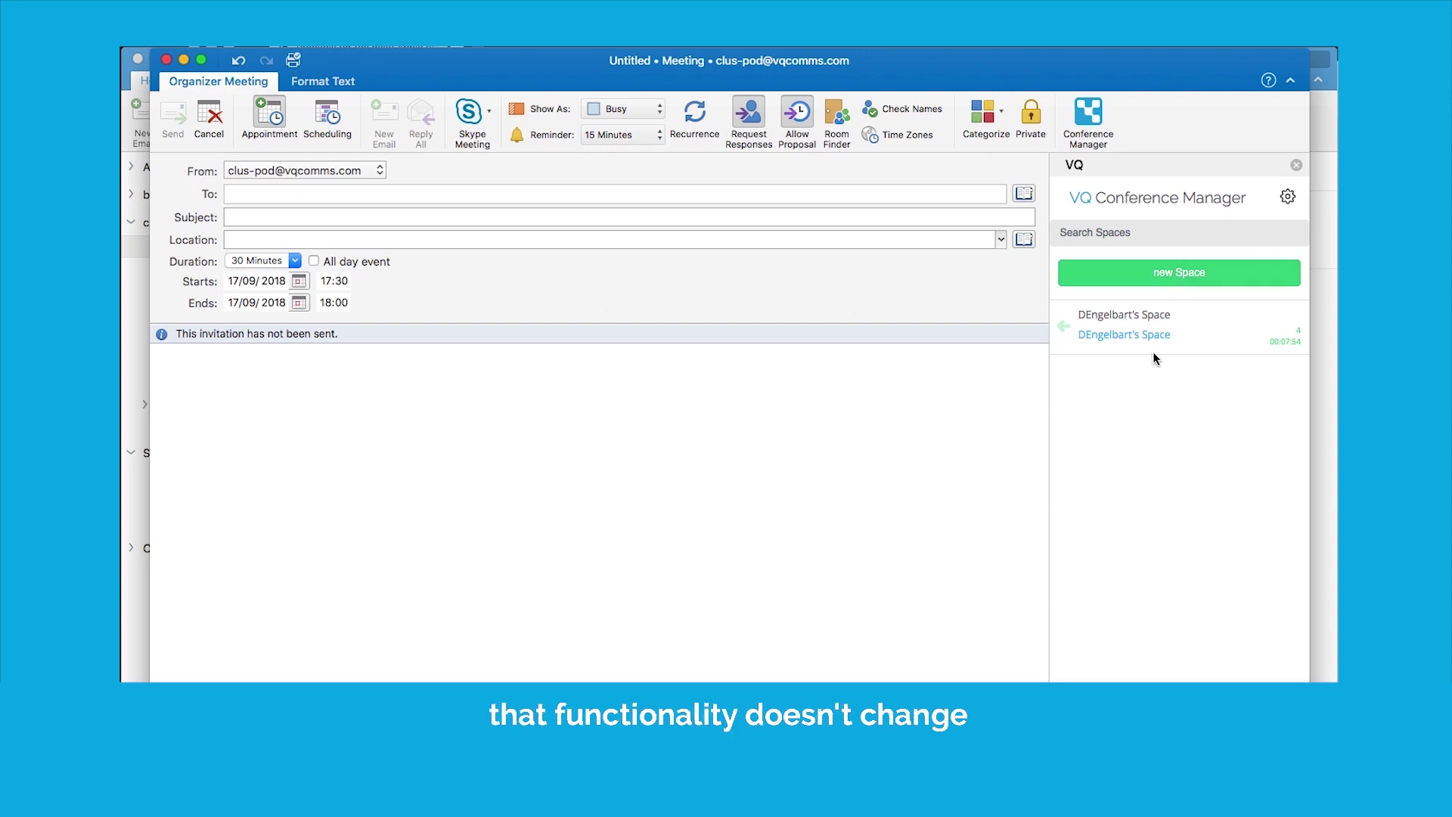
# Insert DEngelbart's Space details into the invitation body, then inspect the Passcodes row and video address.
pyautogui.click(1065, 330)
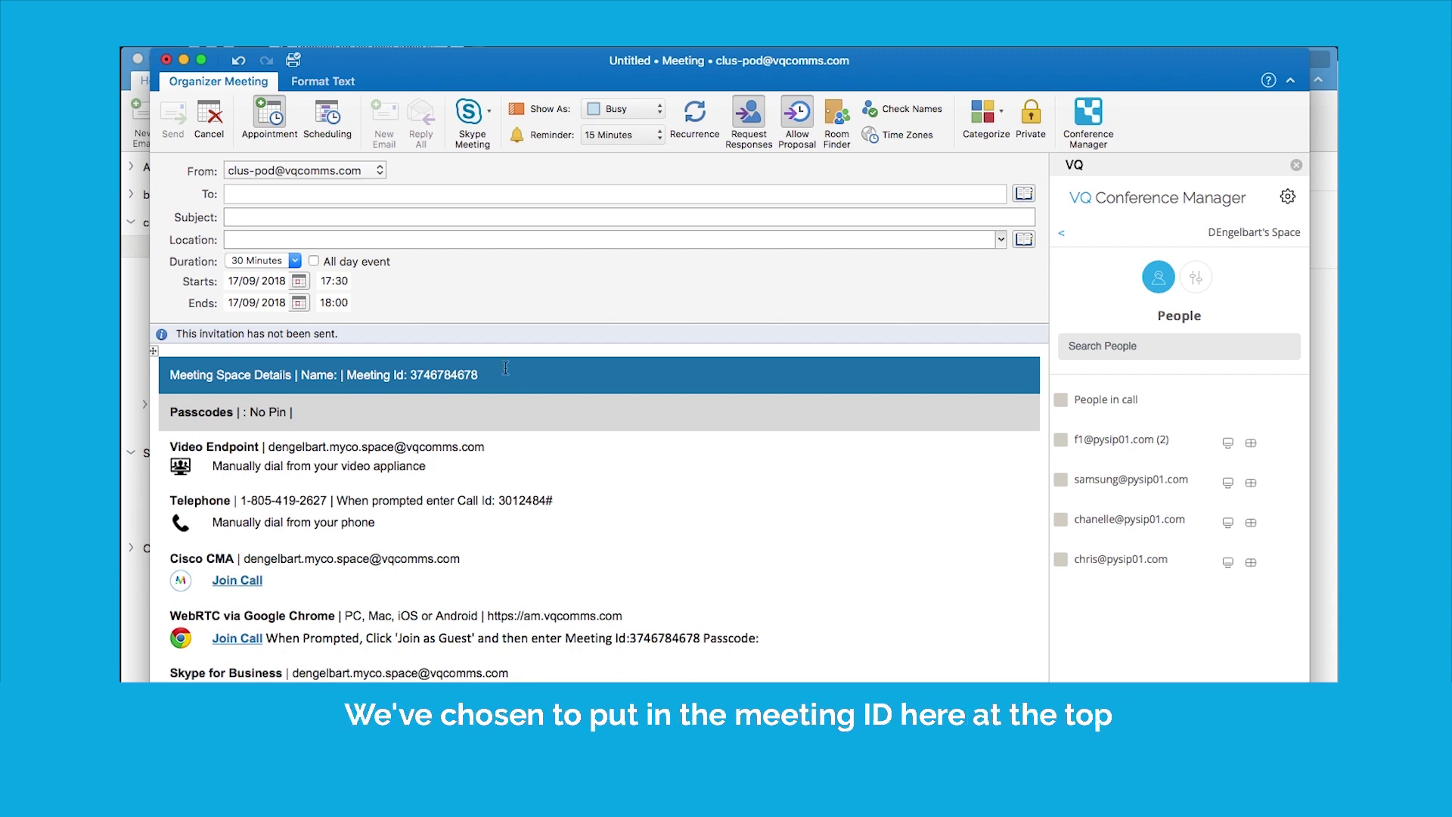
pyautogui.click(426, 372)
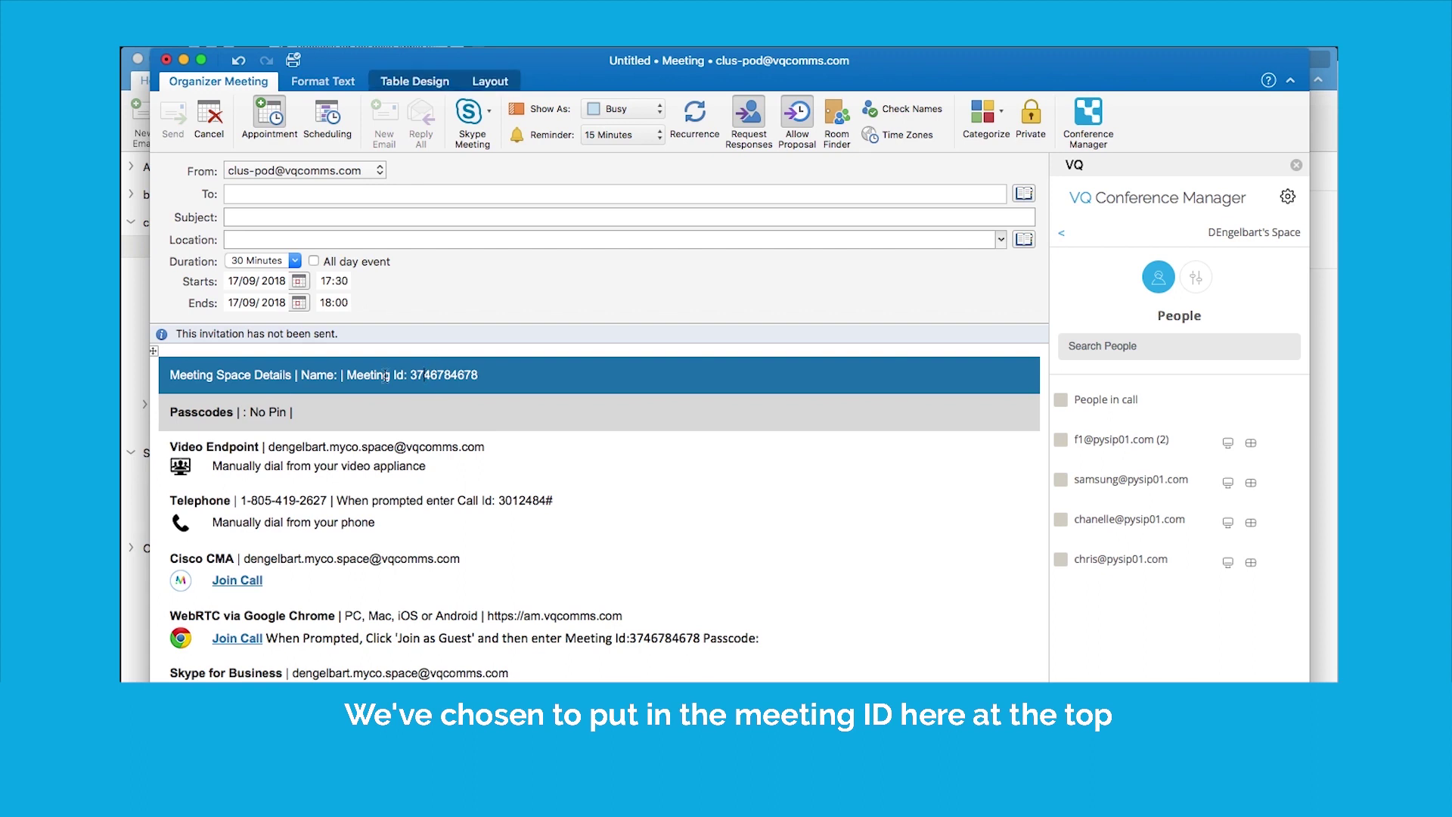
pyautogui.click(297, 413)
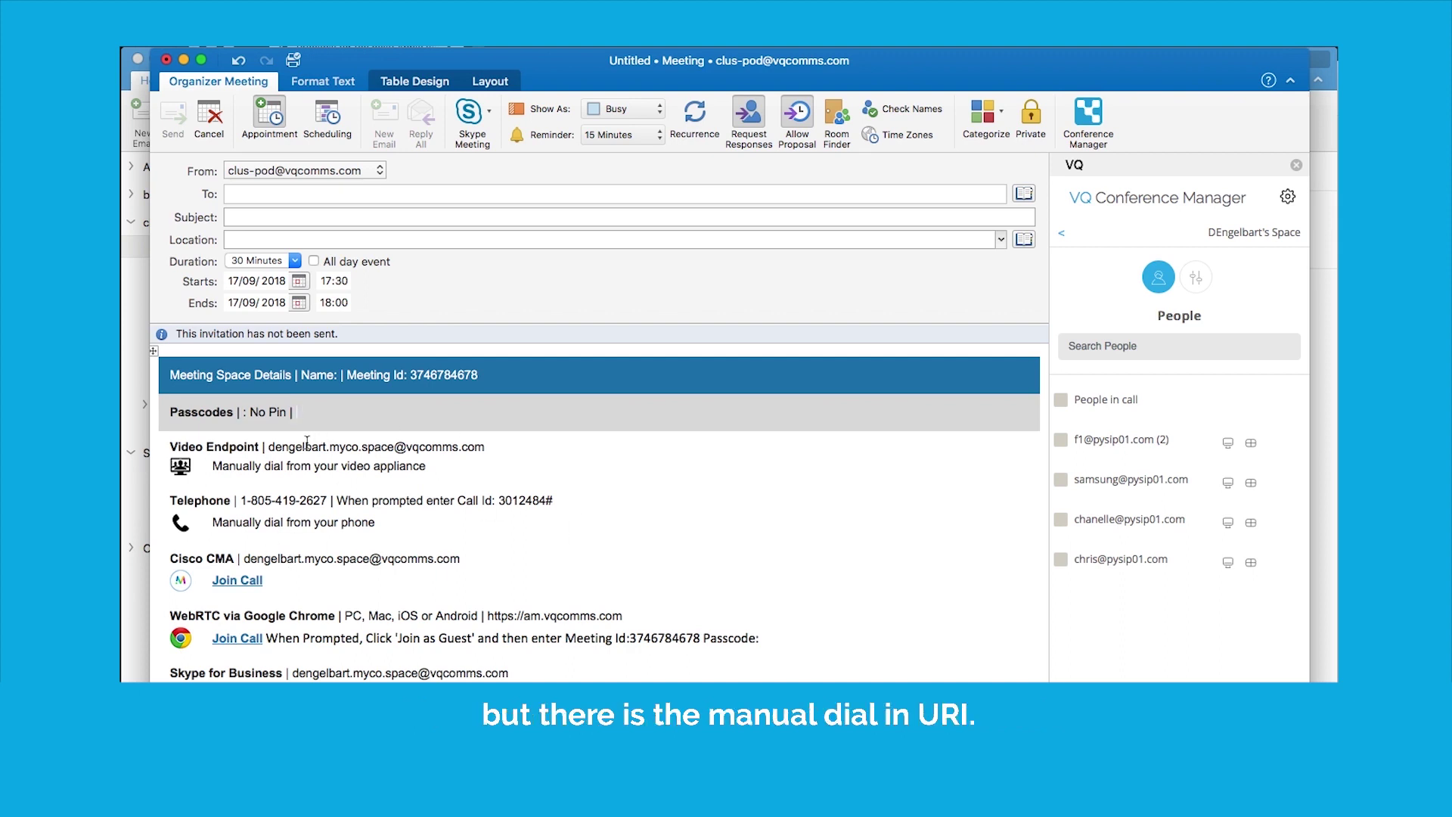
pyautogui.doubleClick(349, 448)
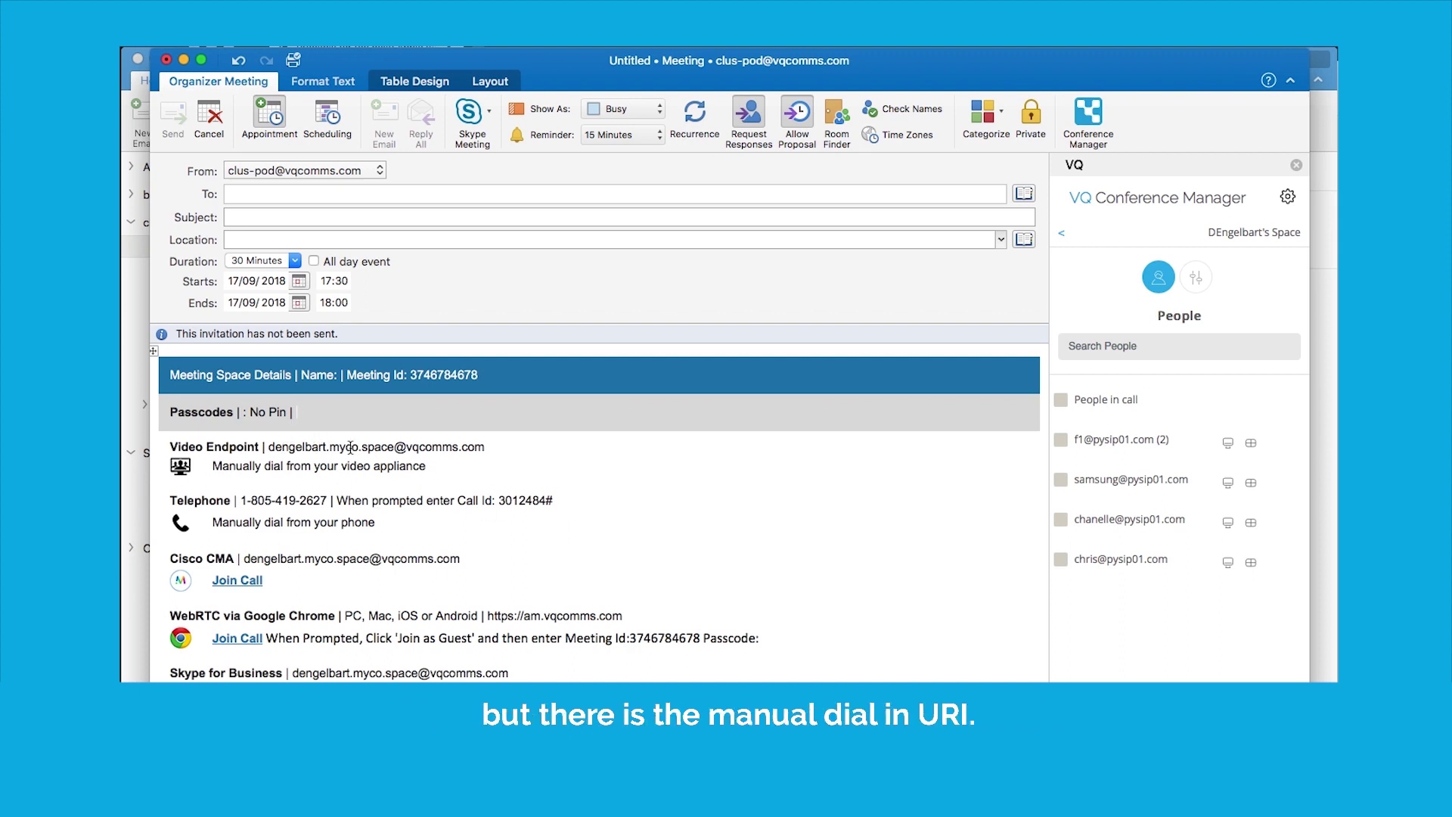